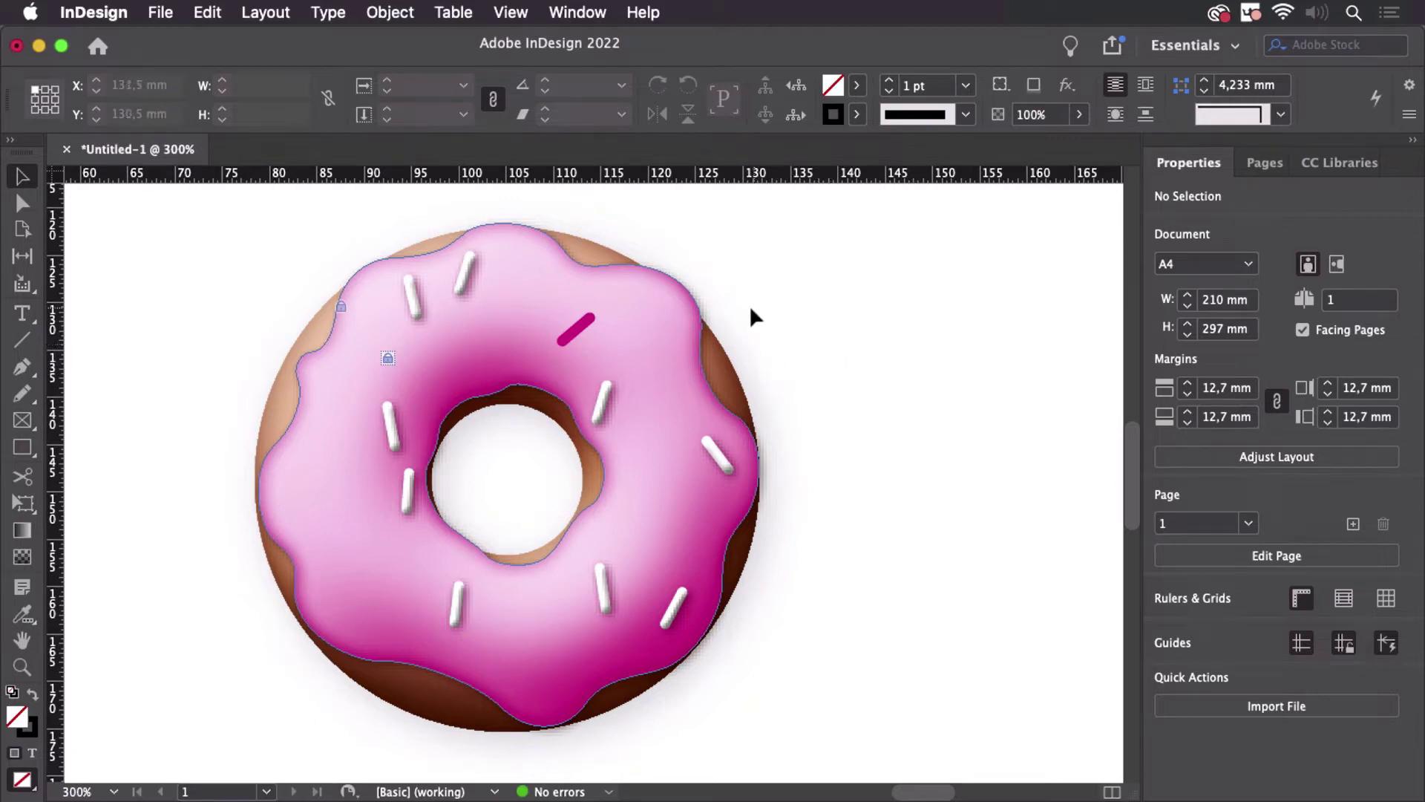
Zoom in with a marquee on the magenta sprinkle at the donut's upper right
key("super+space")
left_click_drag(513, 299, 838, 526)
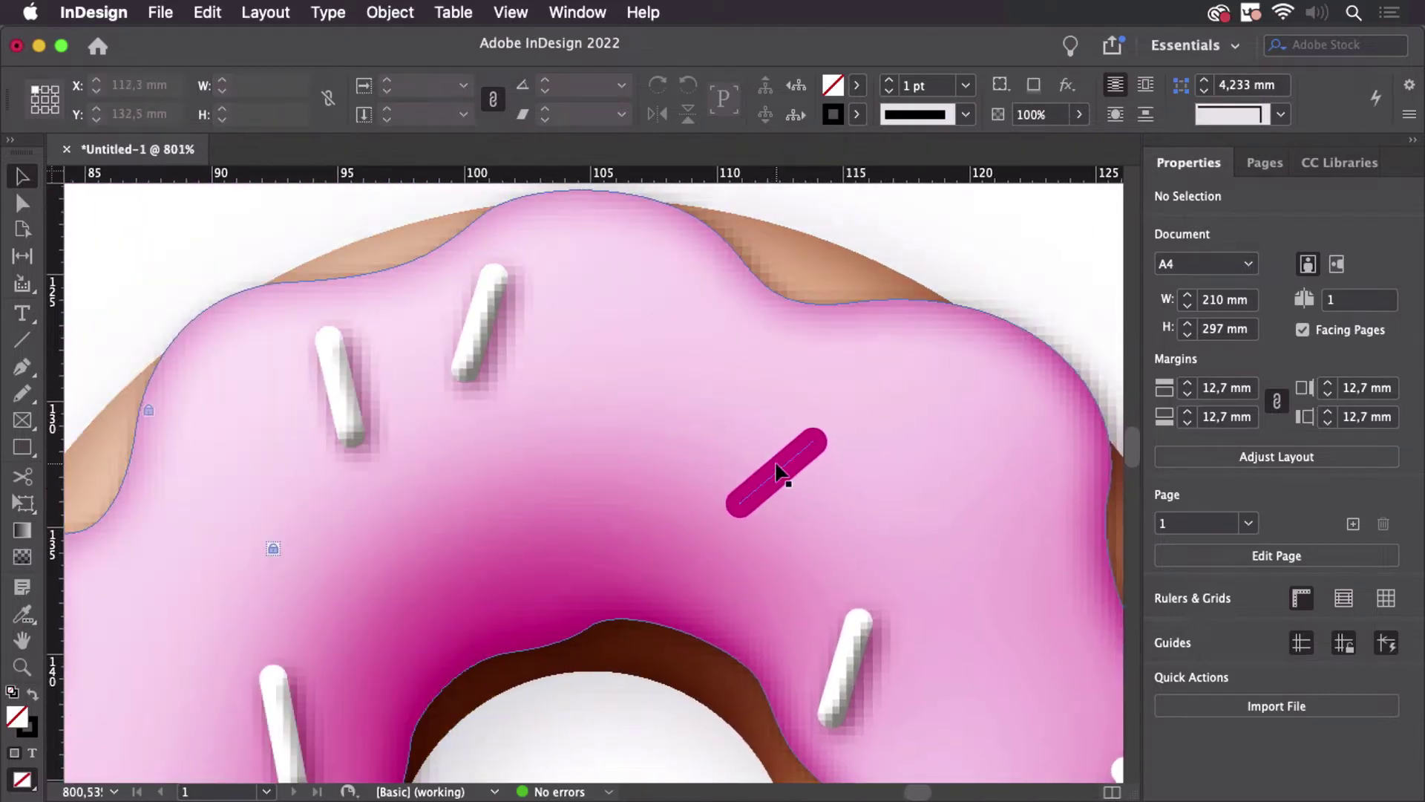
Move the magenta sprinkle to the top middle and place a rotated copy on the glaze's right side
left_click(777, 472)
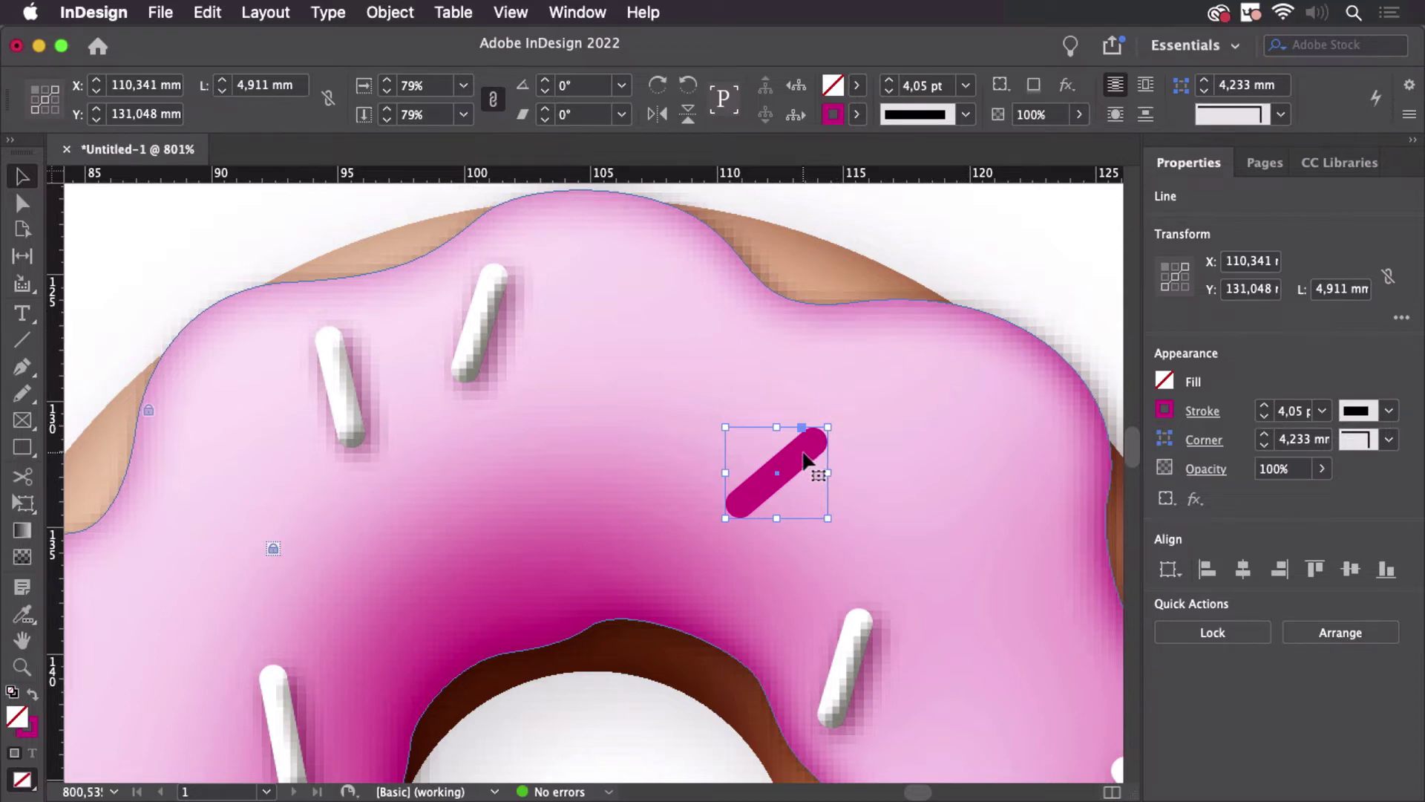
left_click_drag(805, 462, 590, 251)
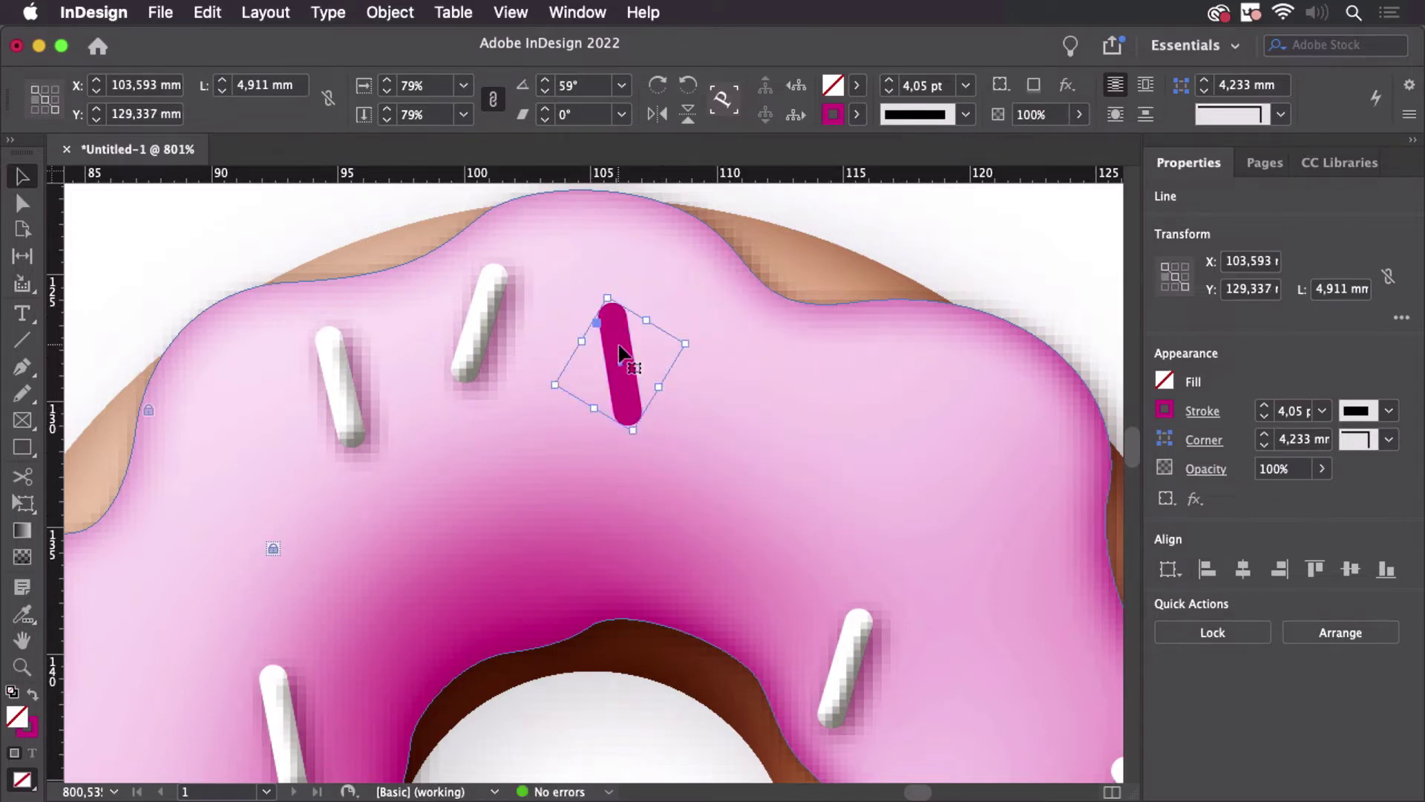
left_click_drag(621, 355, 917, 486)
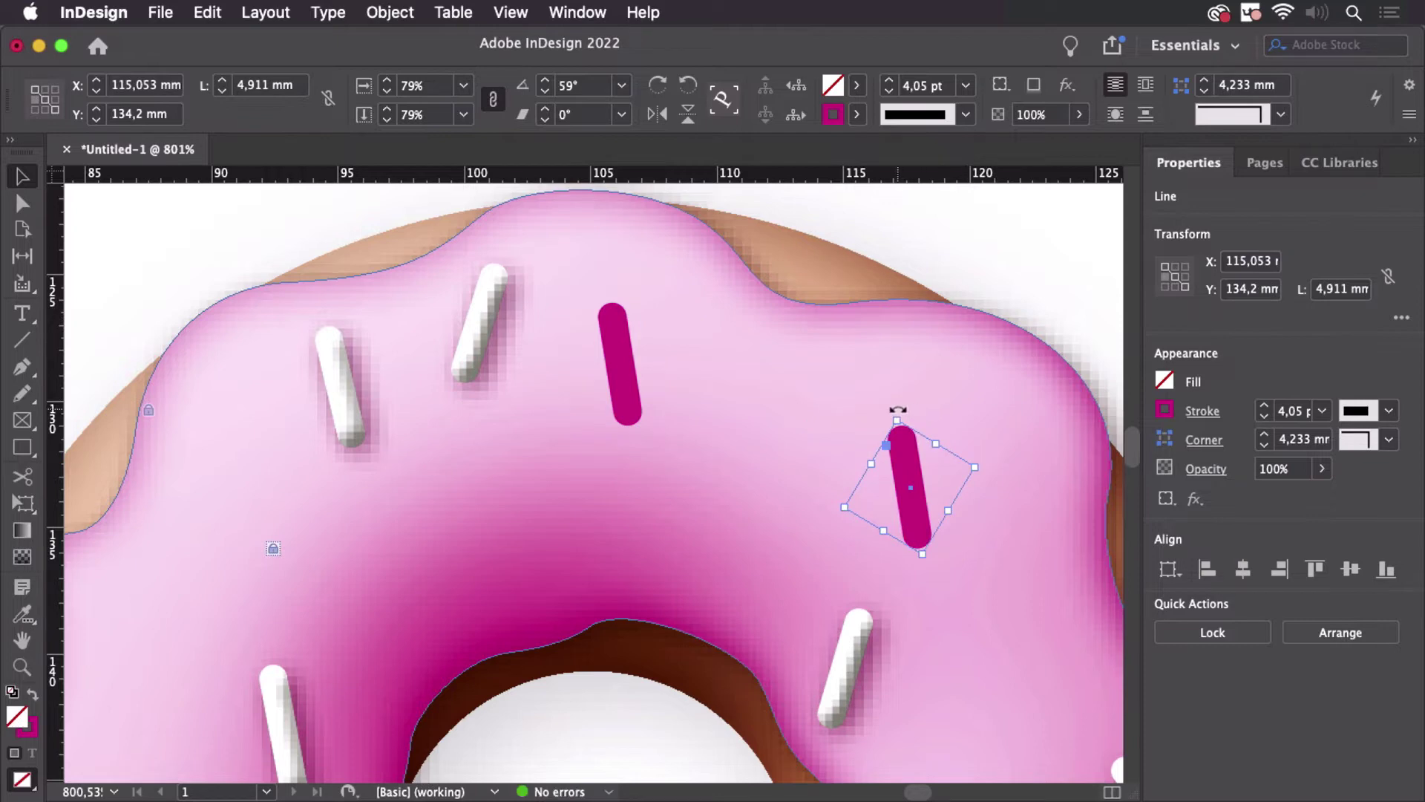
left_click_drag(897, 409, 374, 546)
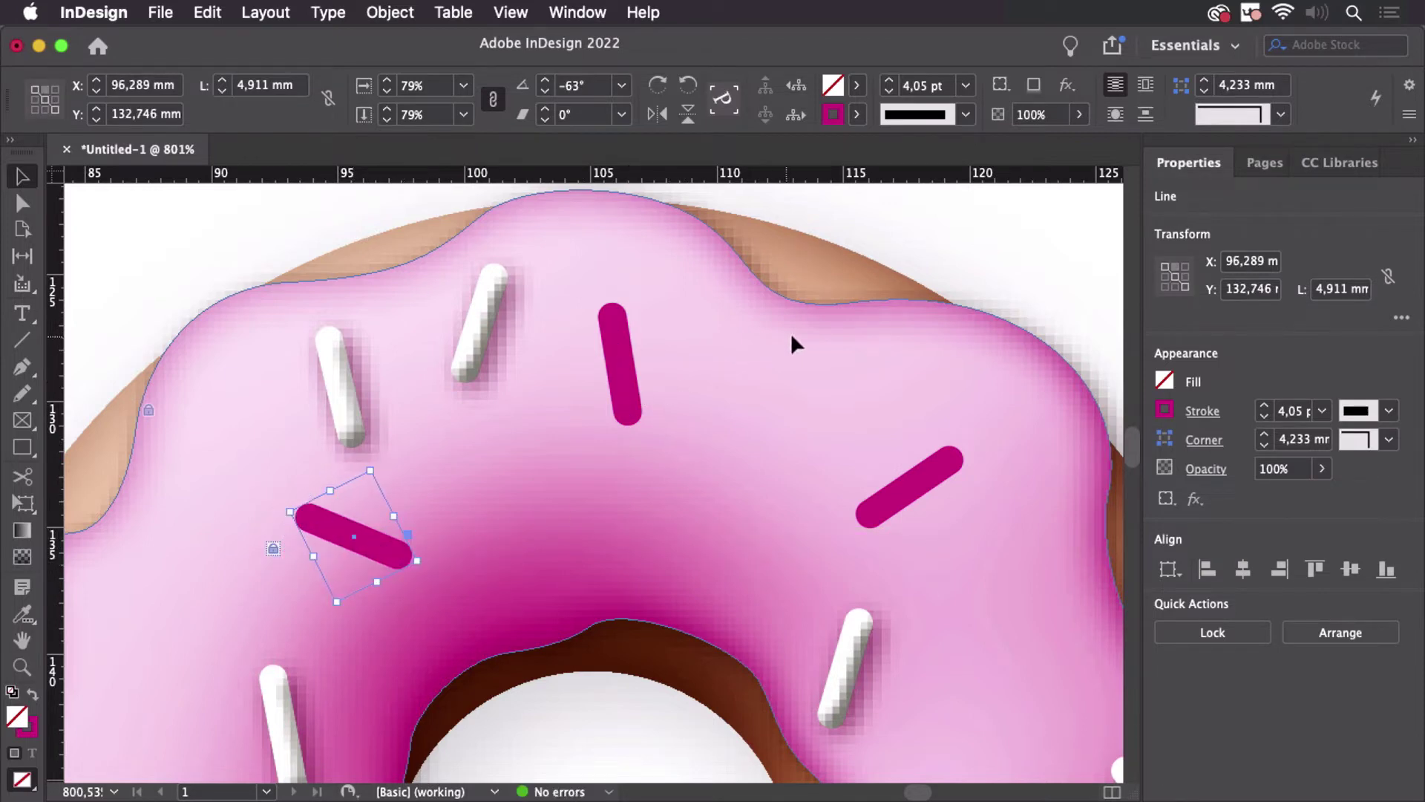
Add another rotated copy in the middle of the glaze, nudged slightly lower
left_click_drag(921, 490, 726, 494)
left_click_drag(779, 451, 635, 464)
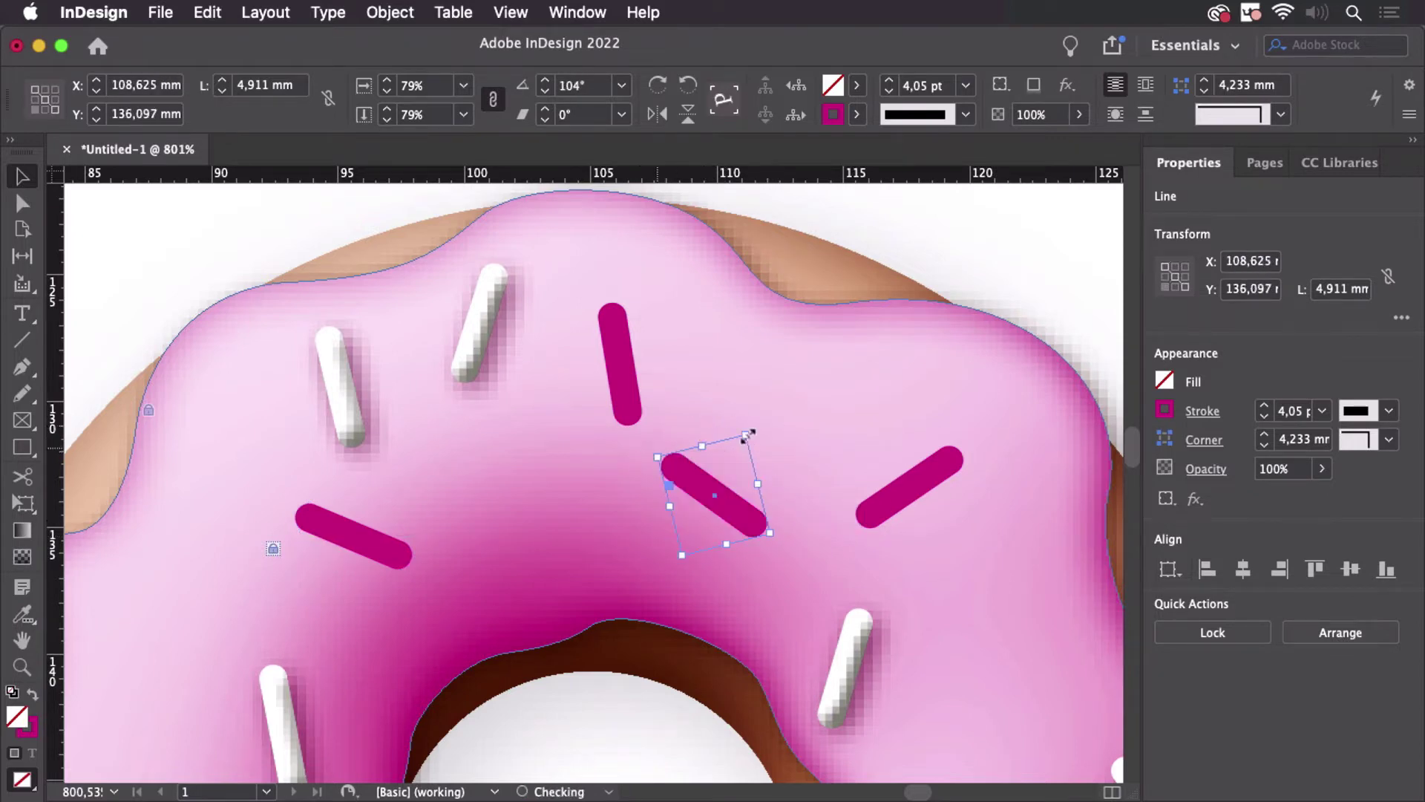
left_click_drag(710, 509, 751, 545)
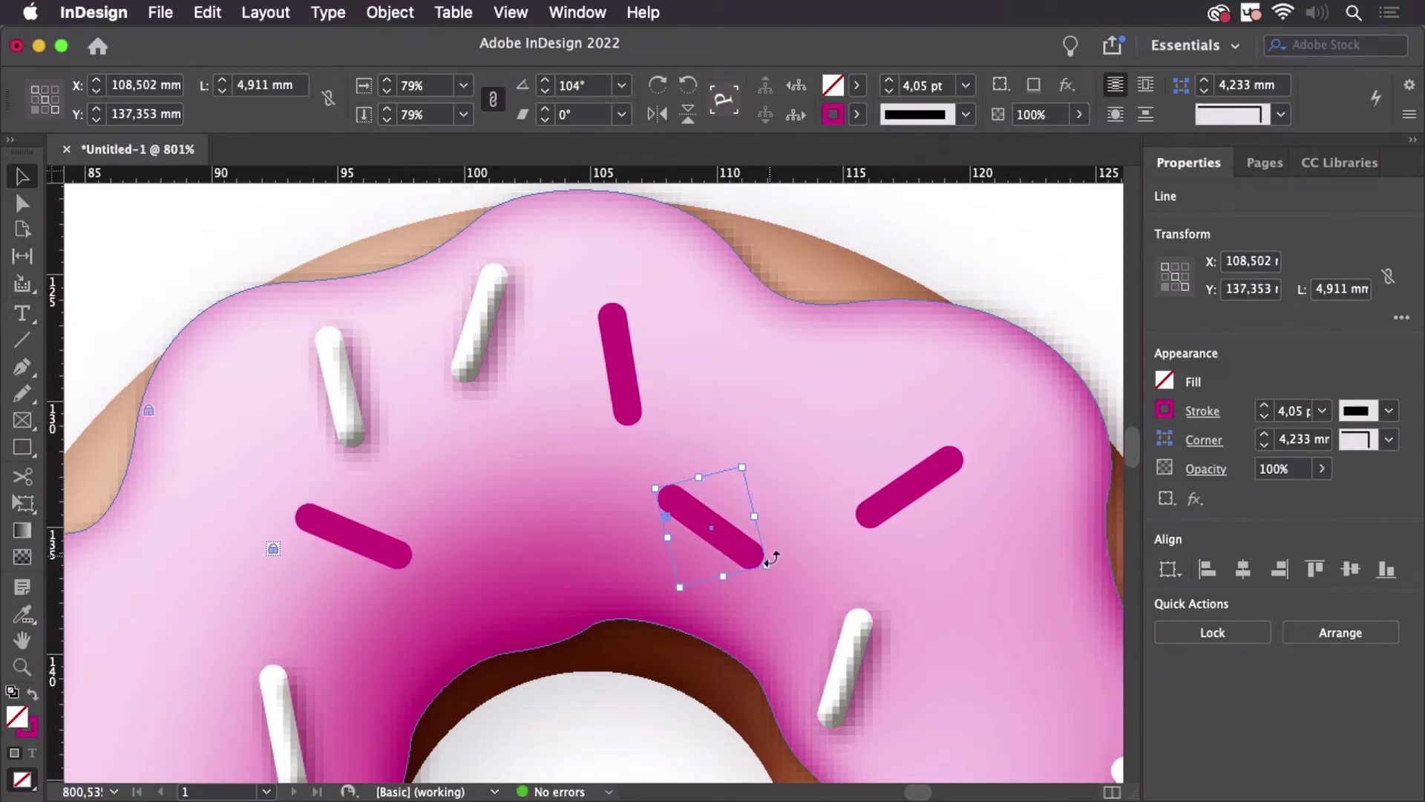
Select the top, left and right sprinkles too and choose the Bevel and Emboss effect
left_click(628, 377, "shift")
left_click(380, 560, "shift")
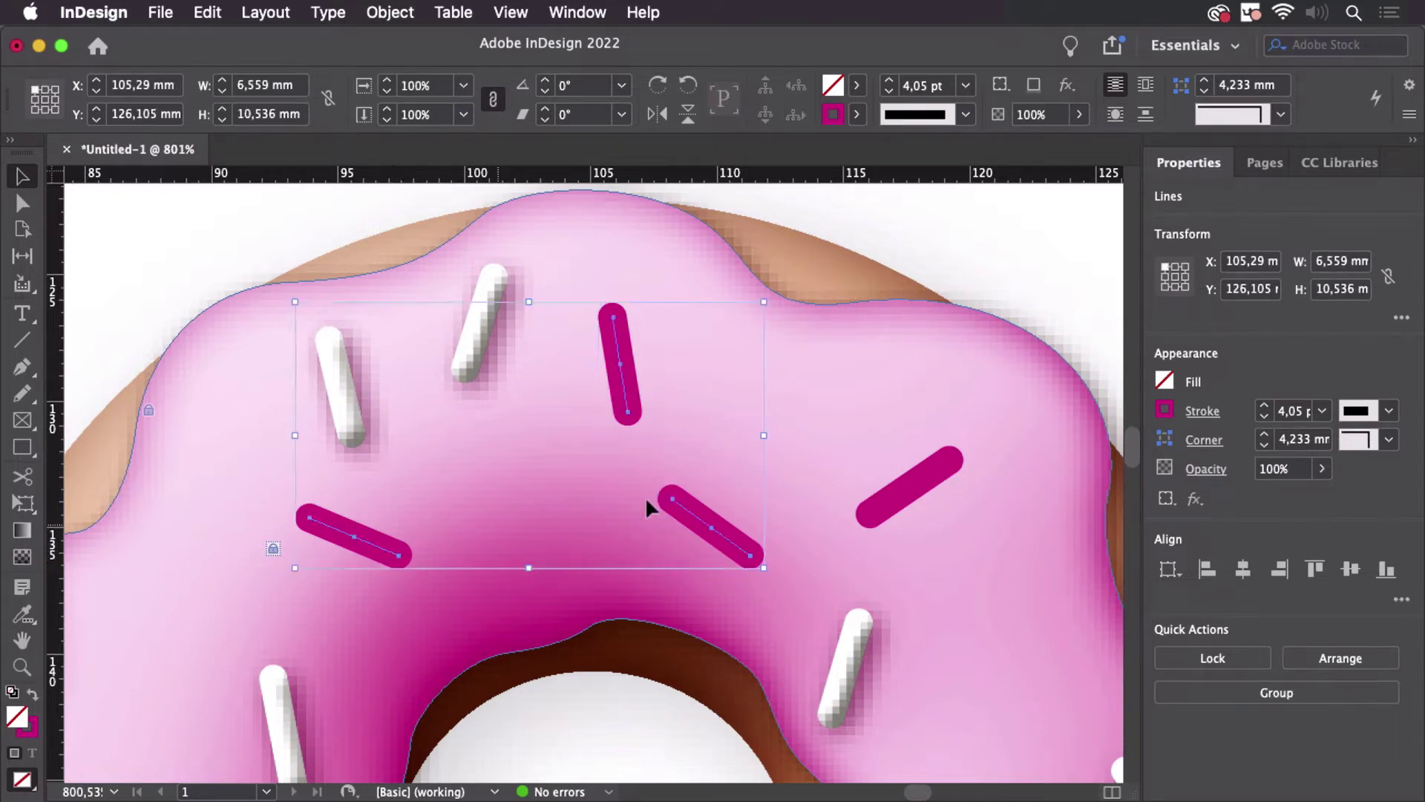
left_click(918, 496, "shift")
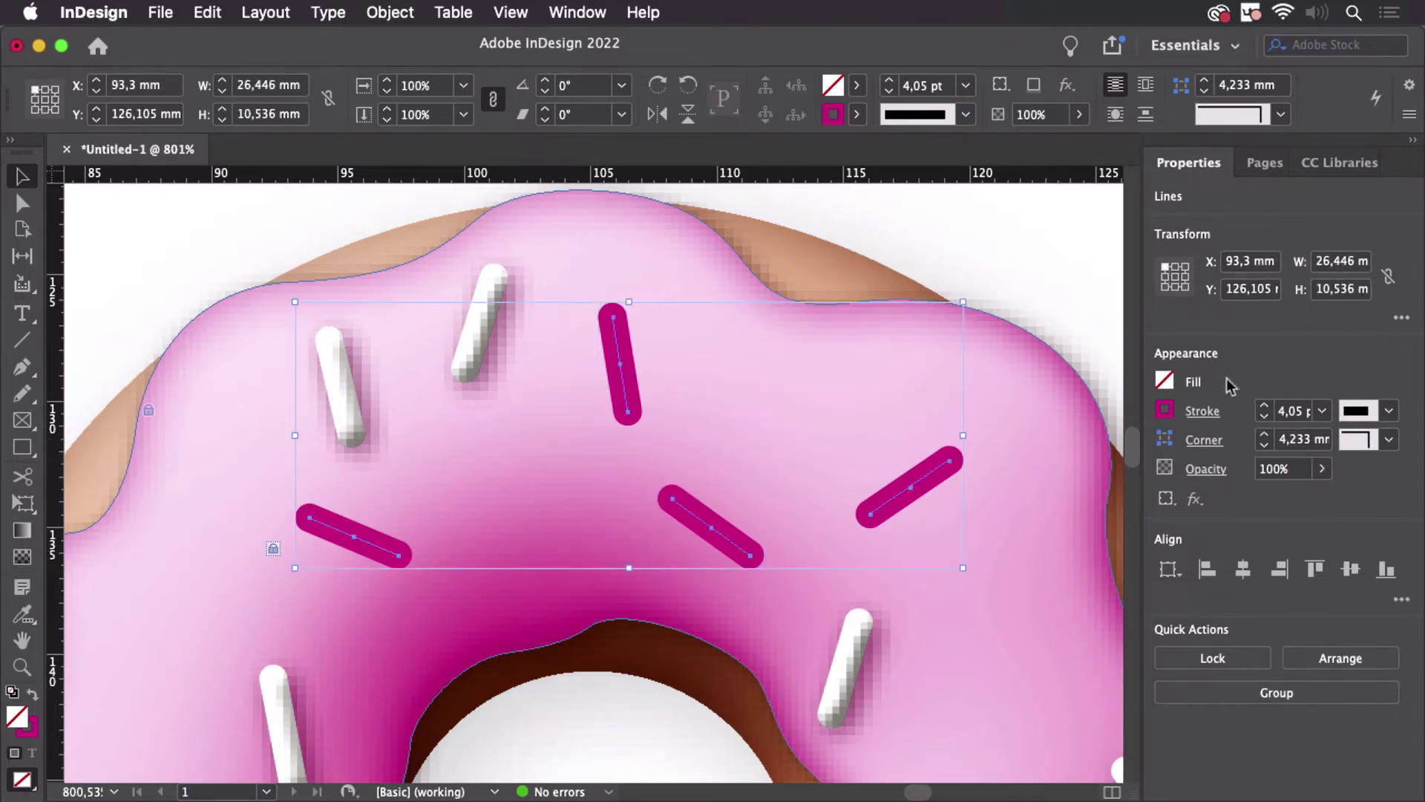
left_click(1195, 499)
left_click(1296, 604)
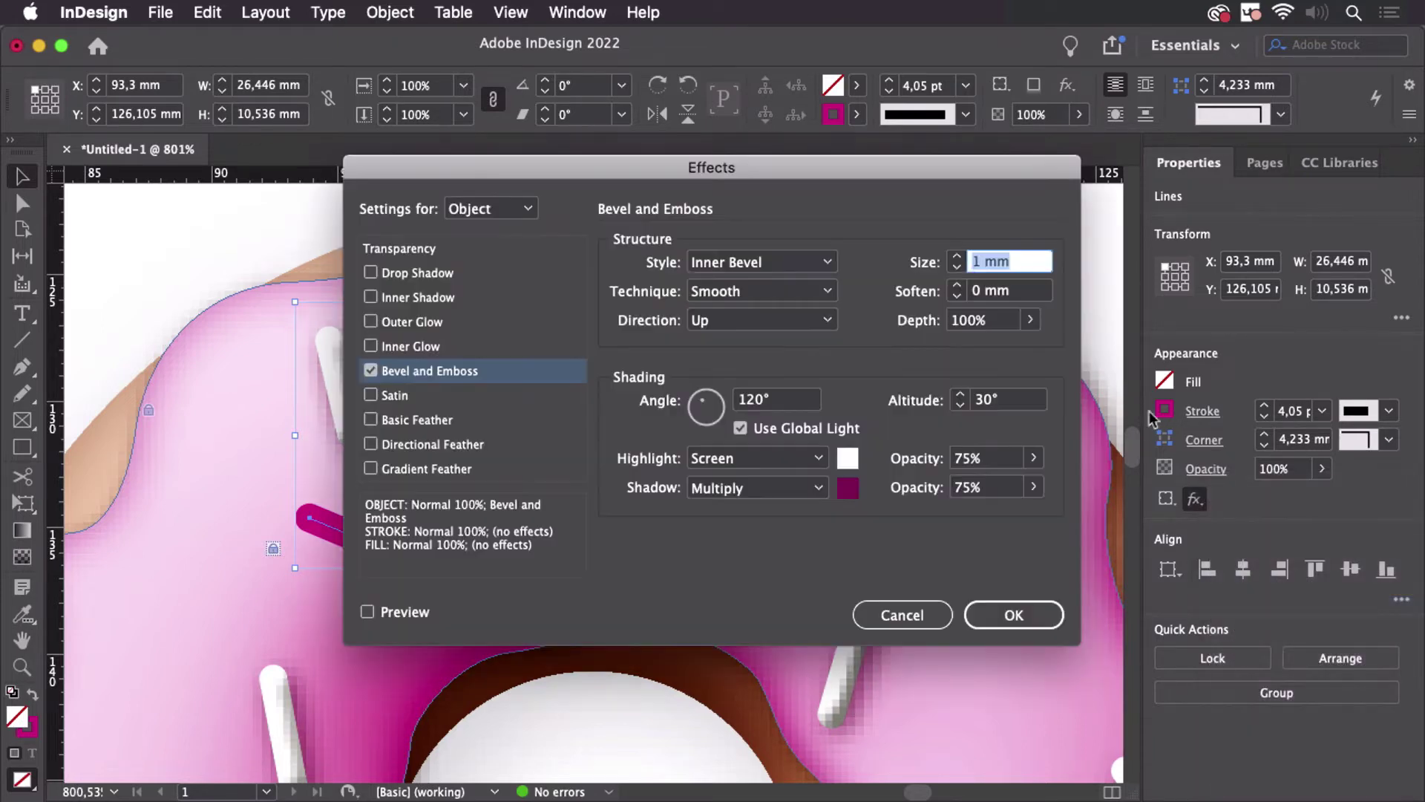
Preview the bevel and set the light to 141° angle, 24° altitude, accepting the global light change
left_click_drag(888, 177, 938, 165)
left_click_drag(1028, 153, 1296, 38)
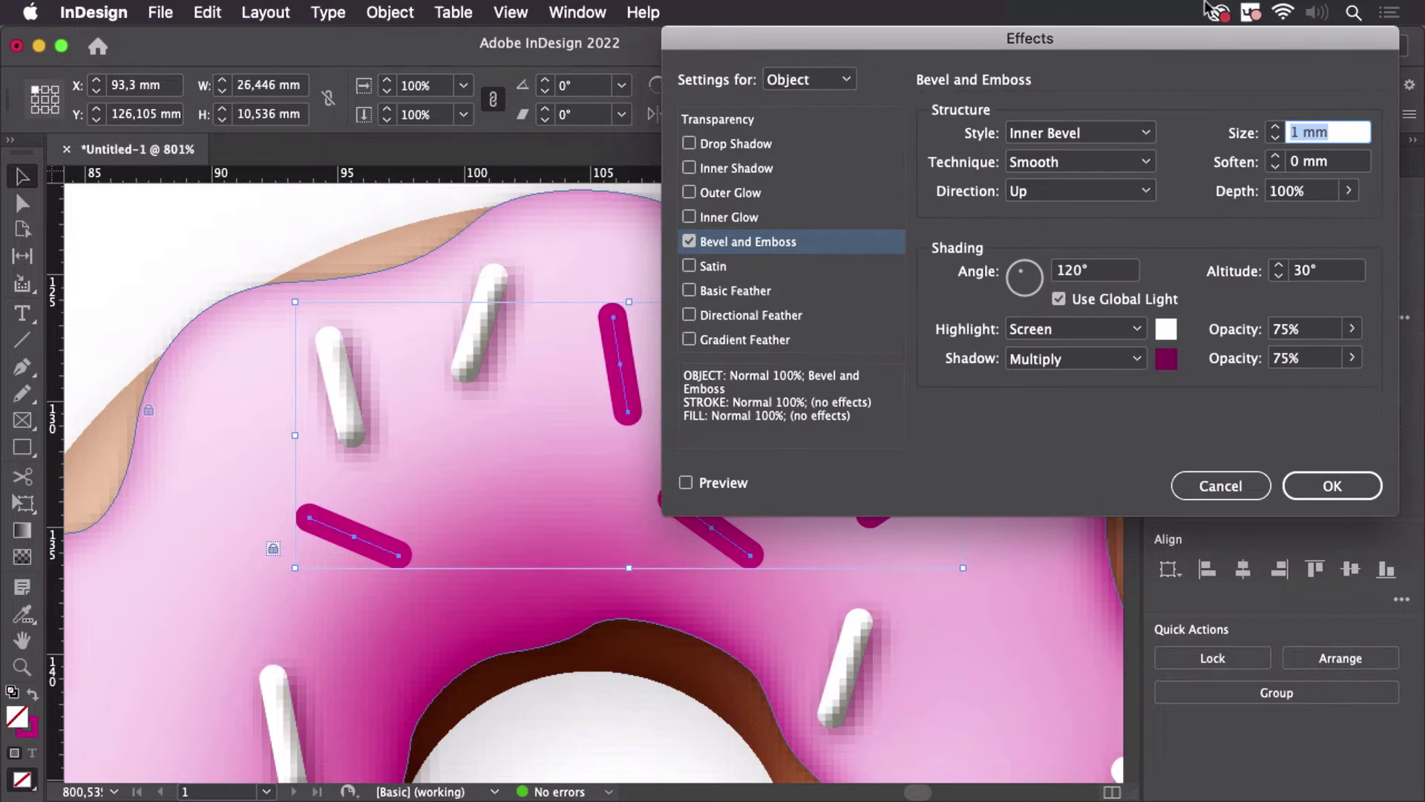
left_click(726, 484)
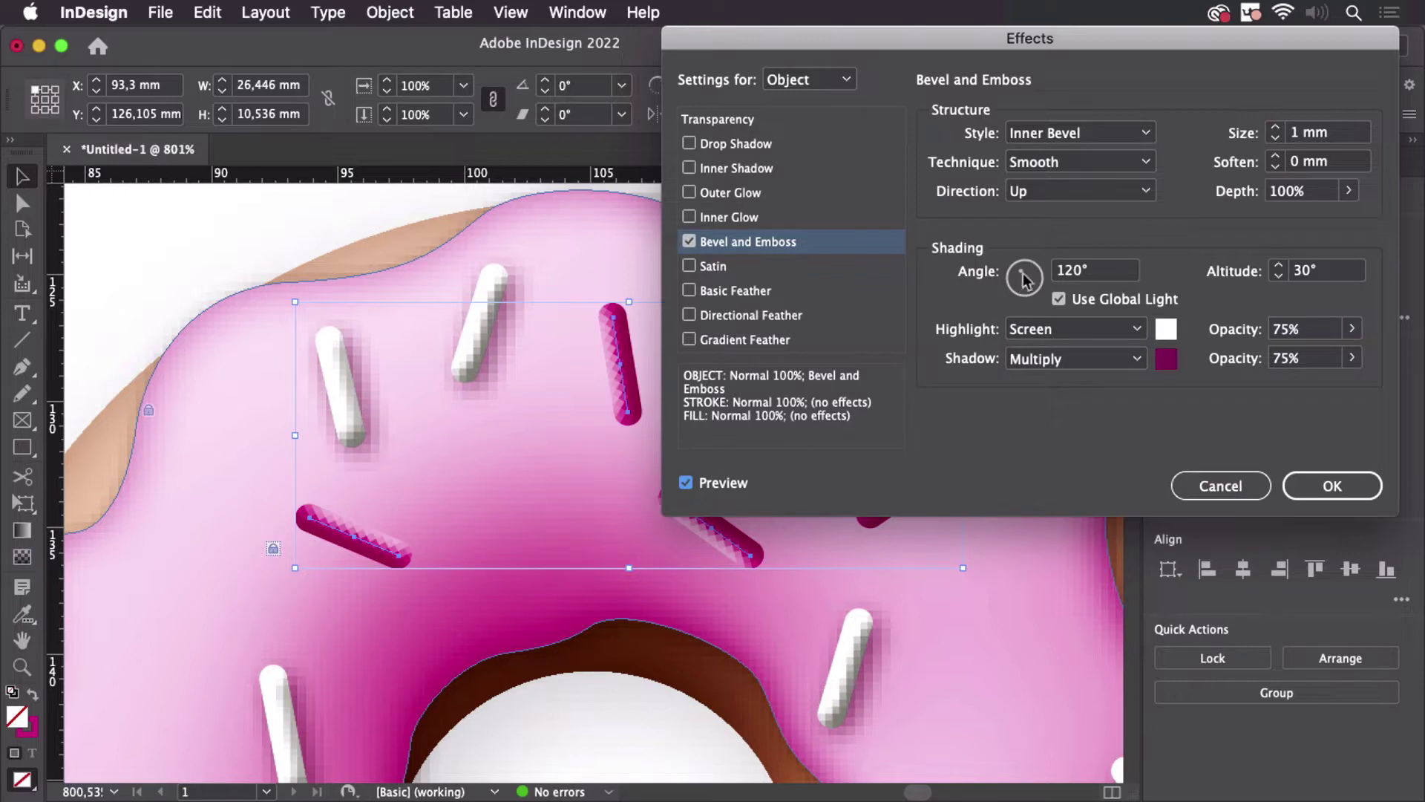
left_click_drag(1025, 281, 1025, 274)
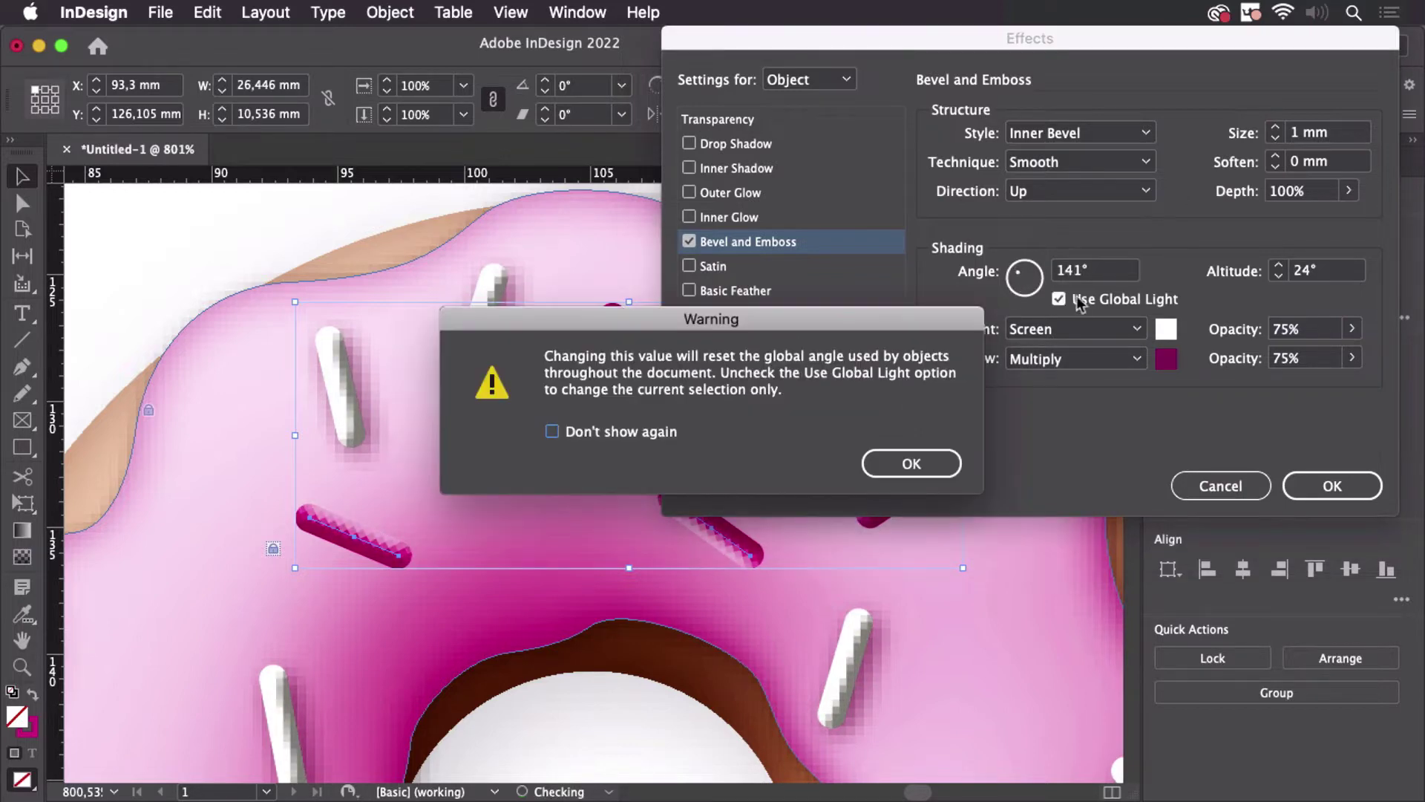
left_click(928, 464)
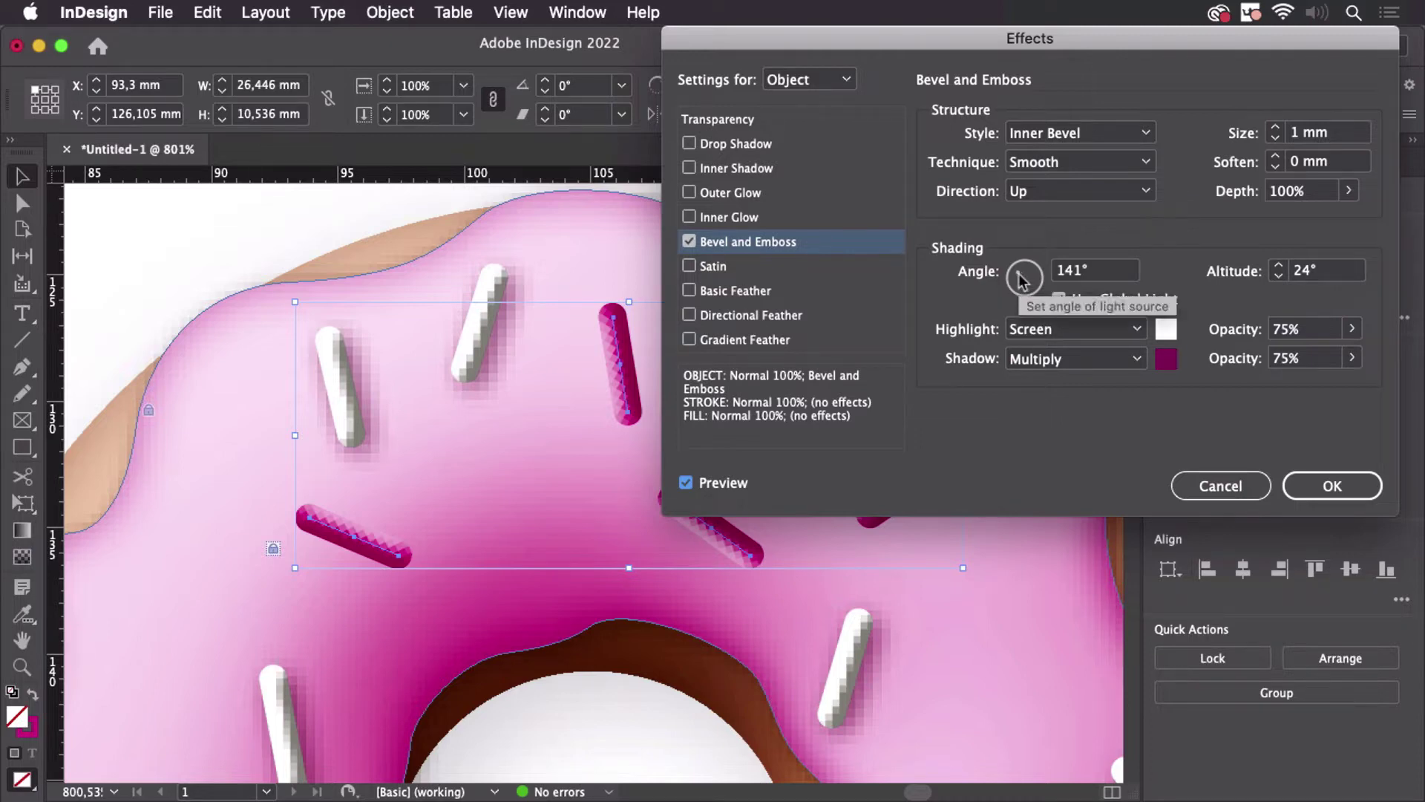
double_click(1108, 270)
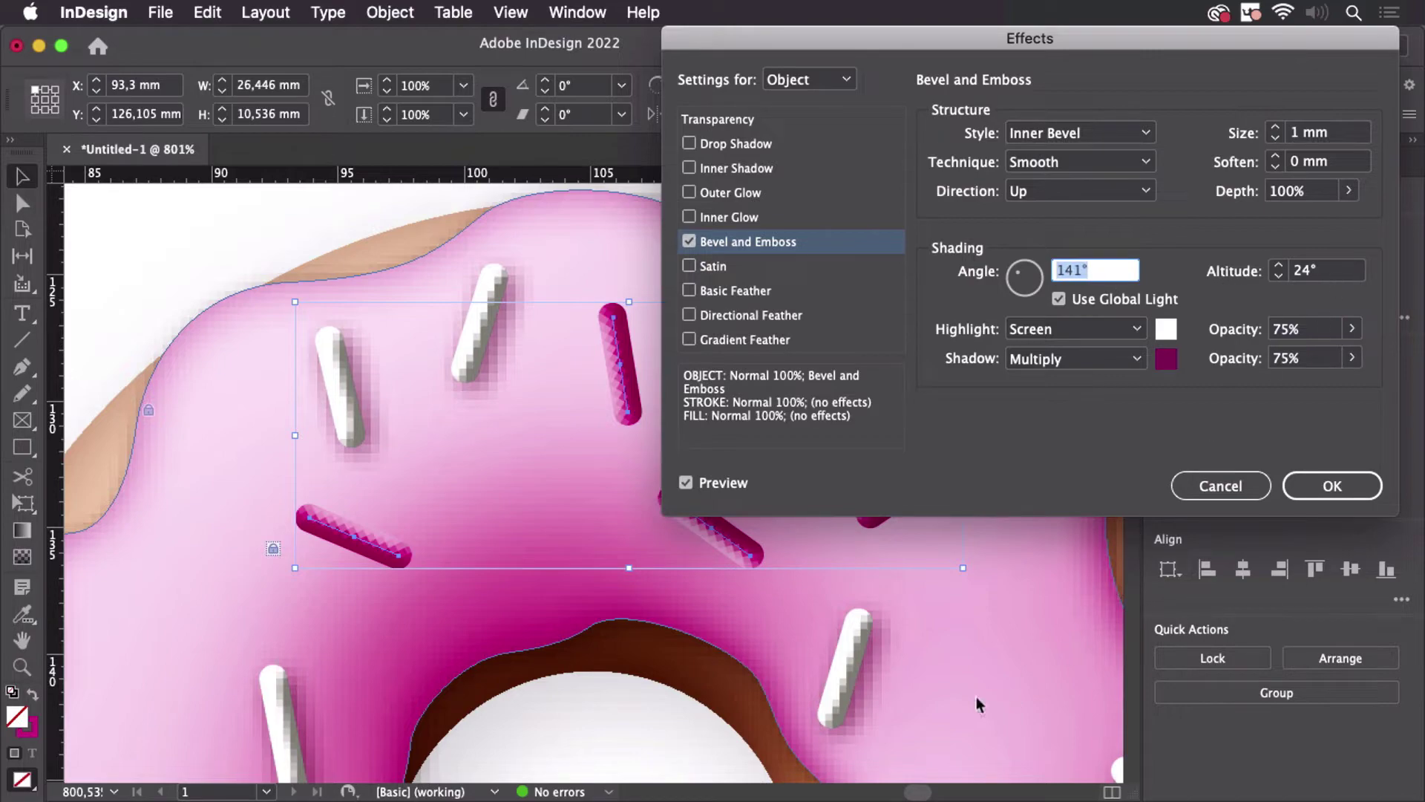
mouse_move(742, 769)
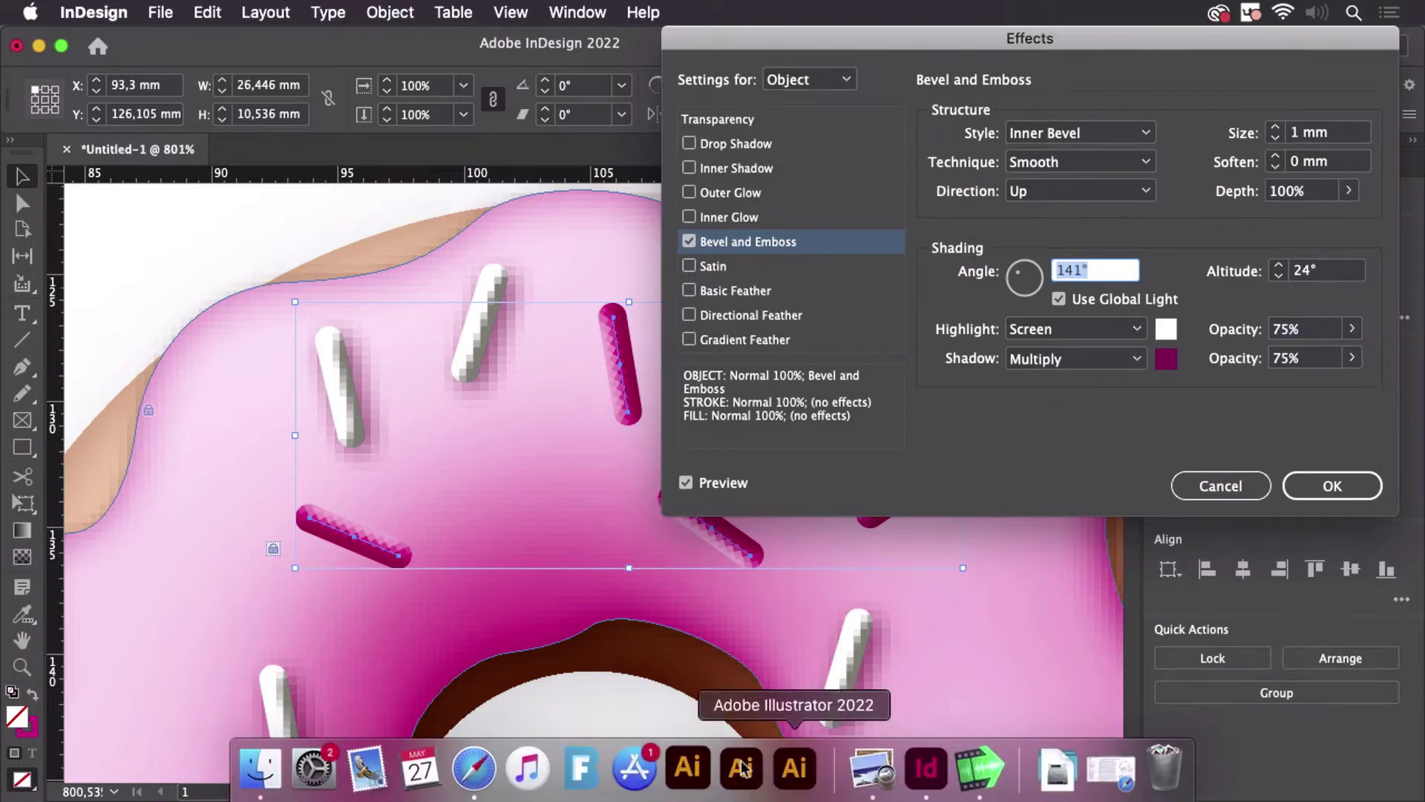
left_click(474, 768)
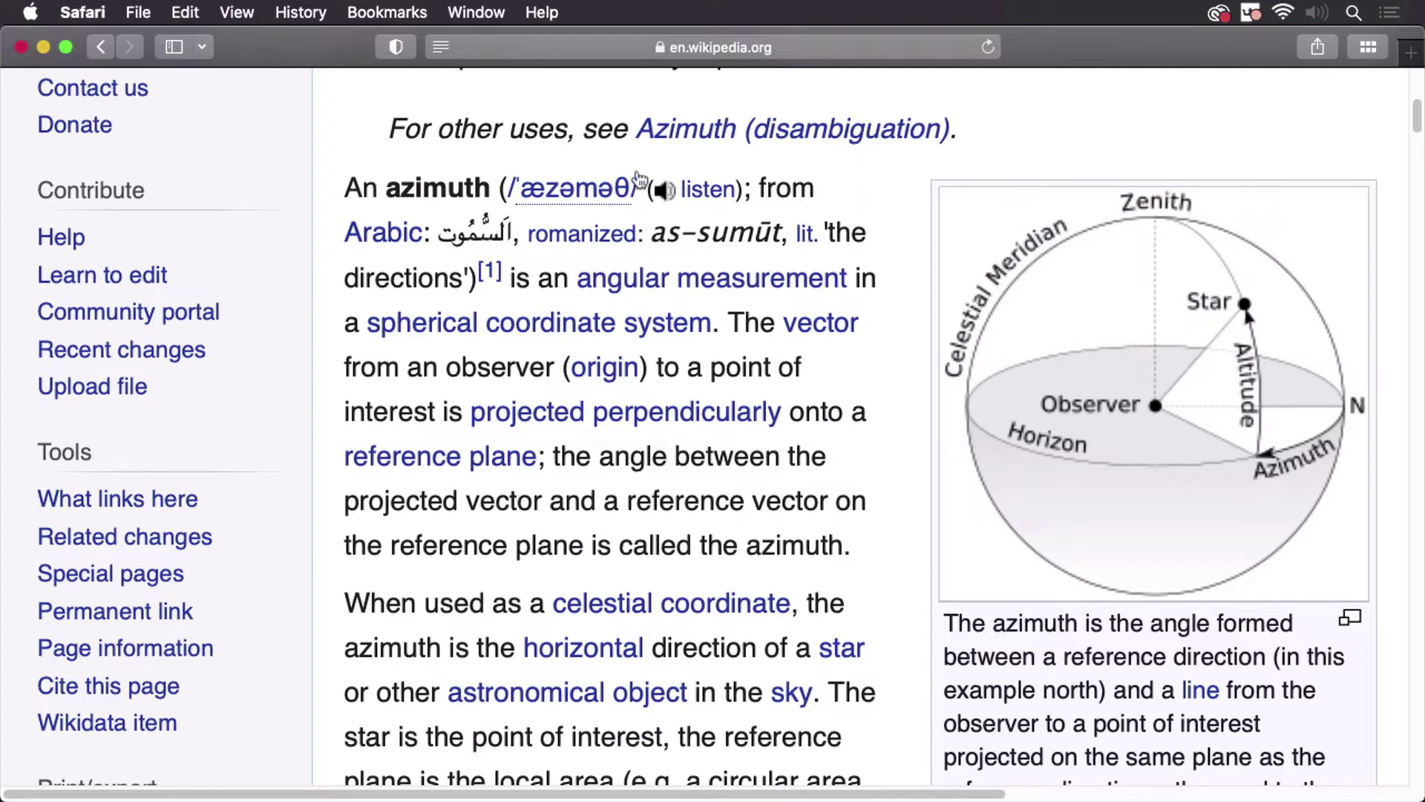
Confirm the Bevel and Emboss settings so the bevel applies to all four sprinkles
left_click(42, 48)
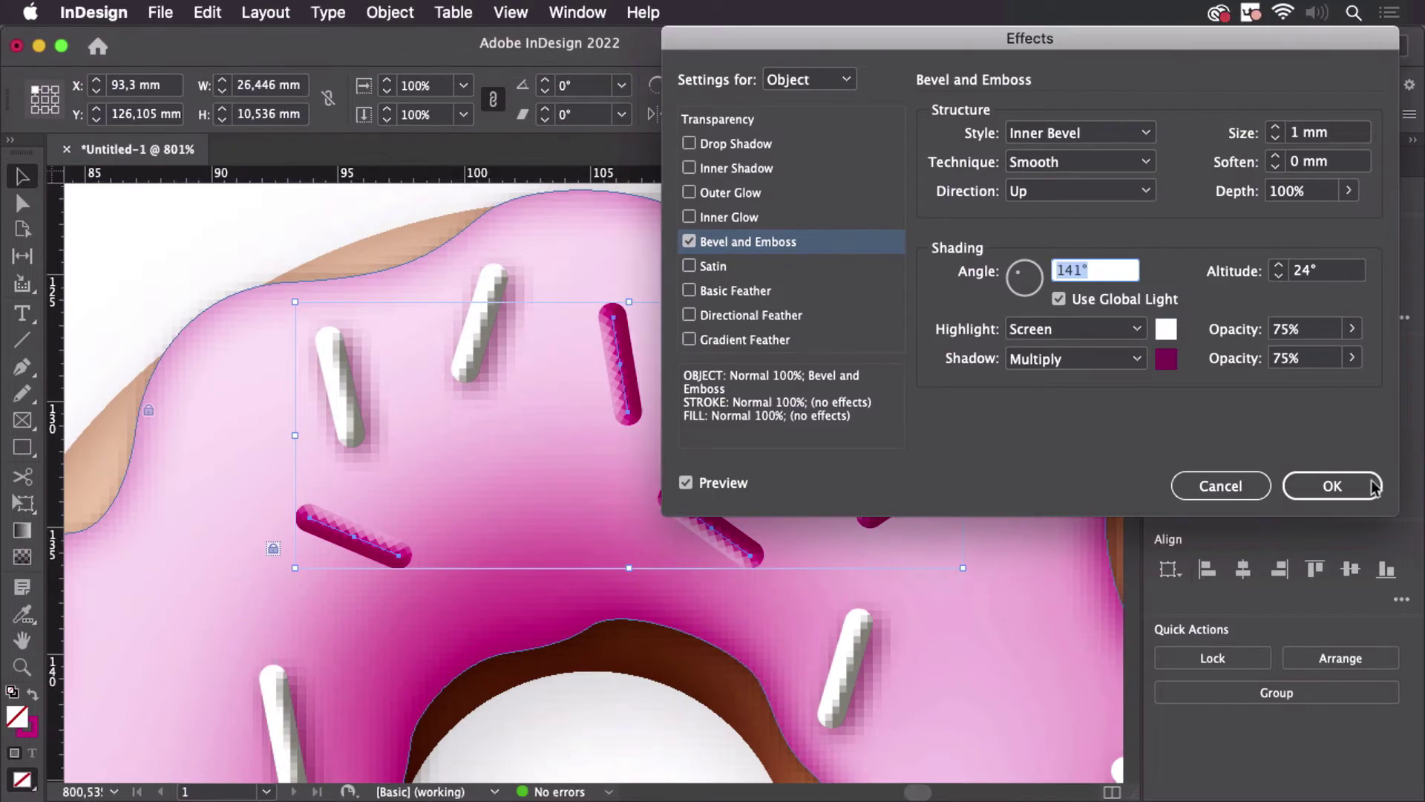
left_click(1345, 492)
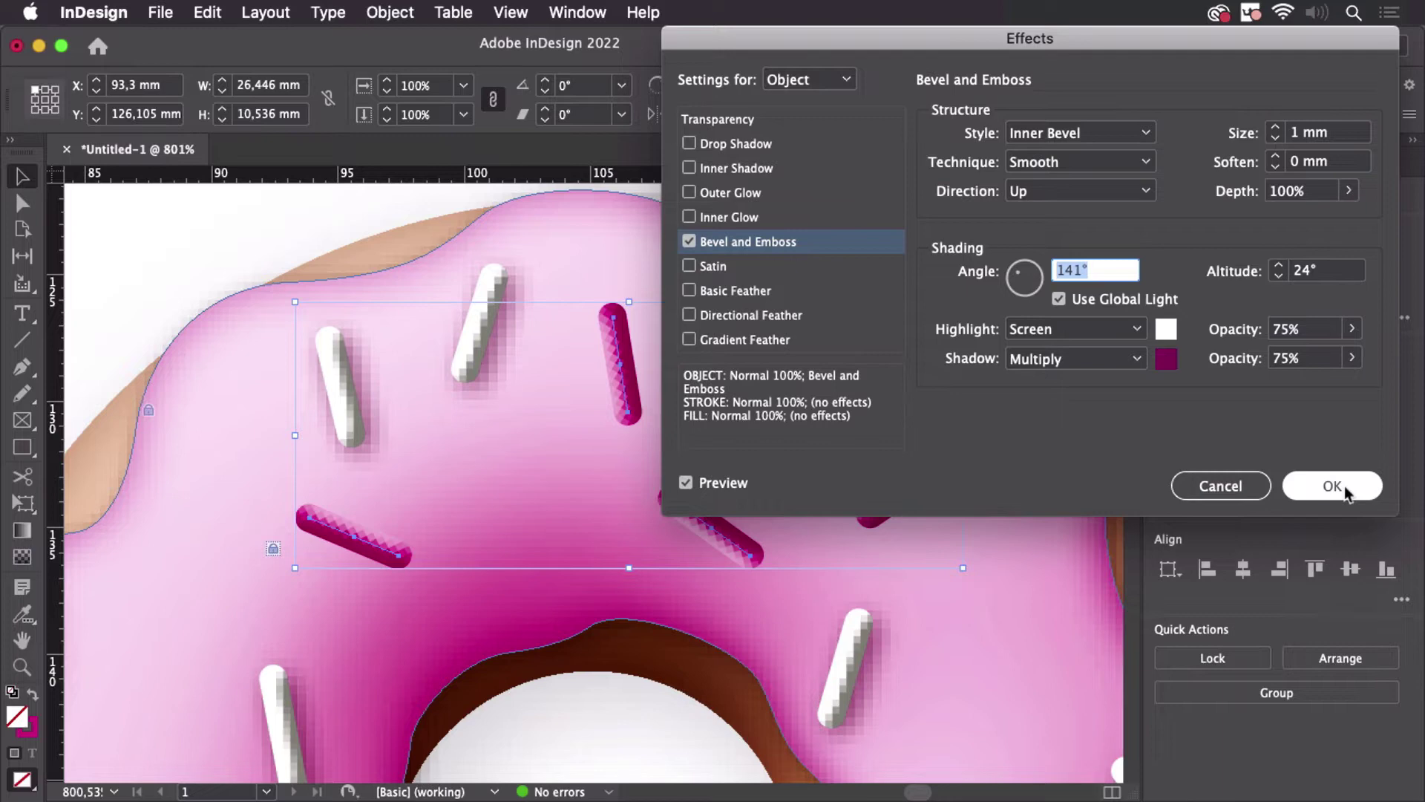
left_click(1345, 493)
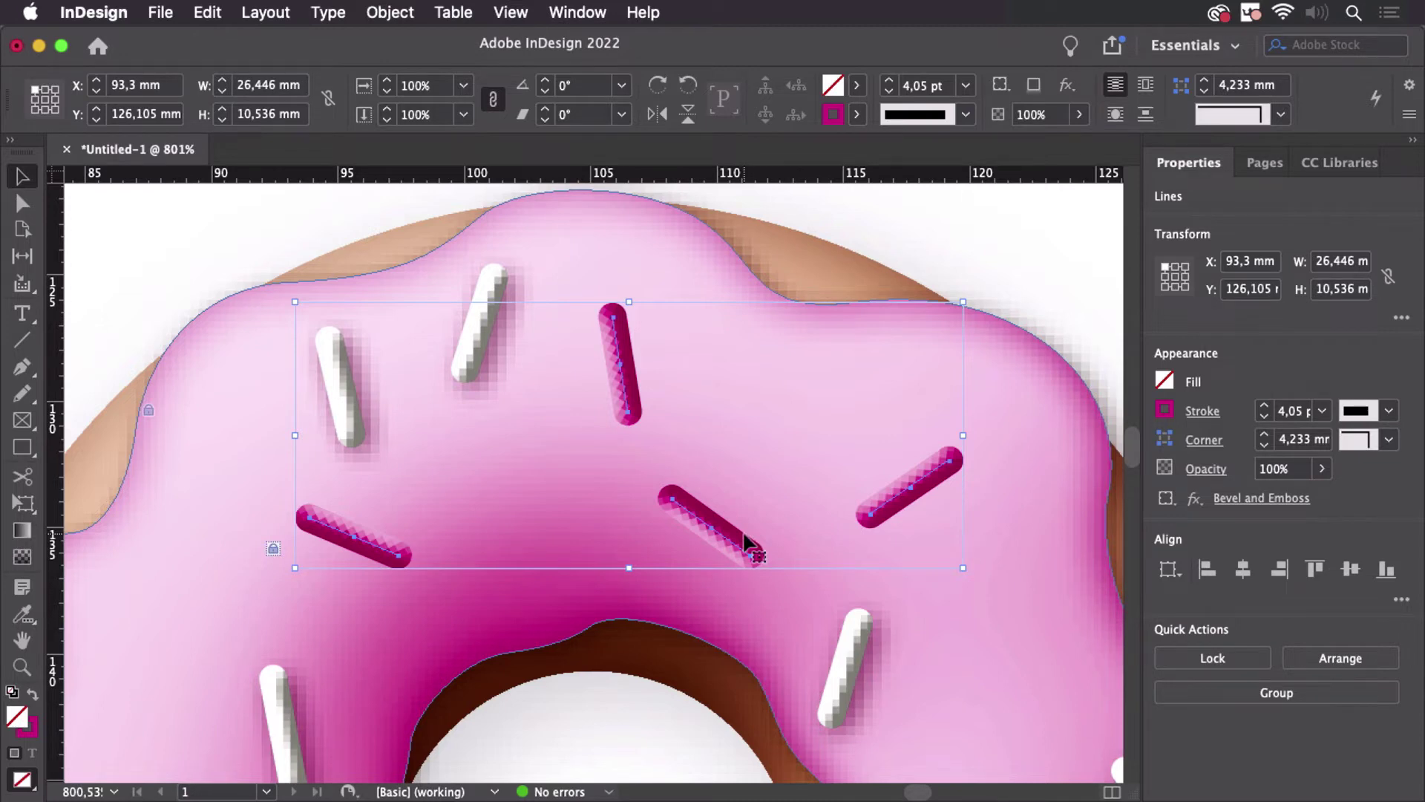
Select each magenta sprinkle in turn to check its rotation angle
left_click(821, 345)
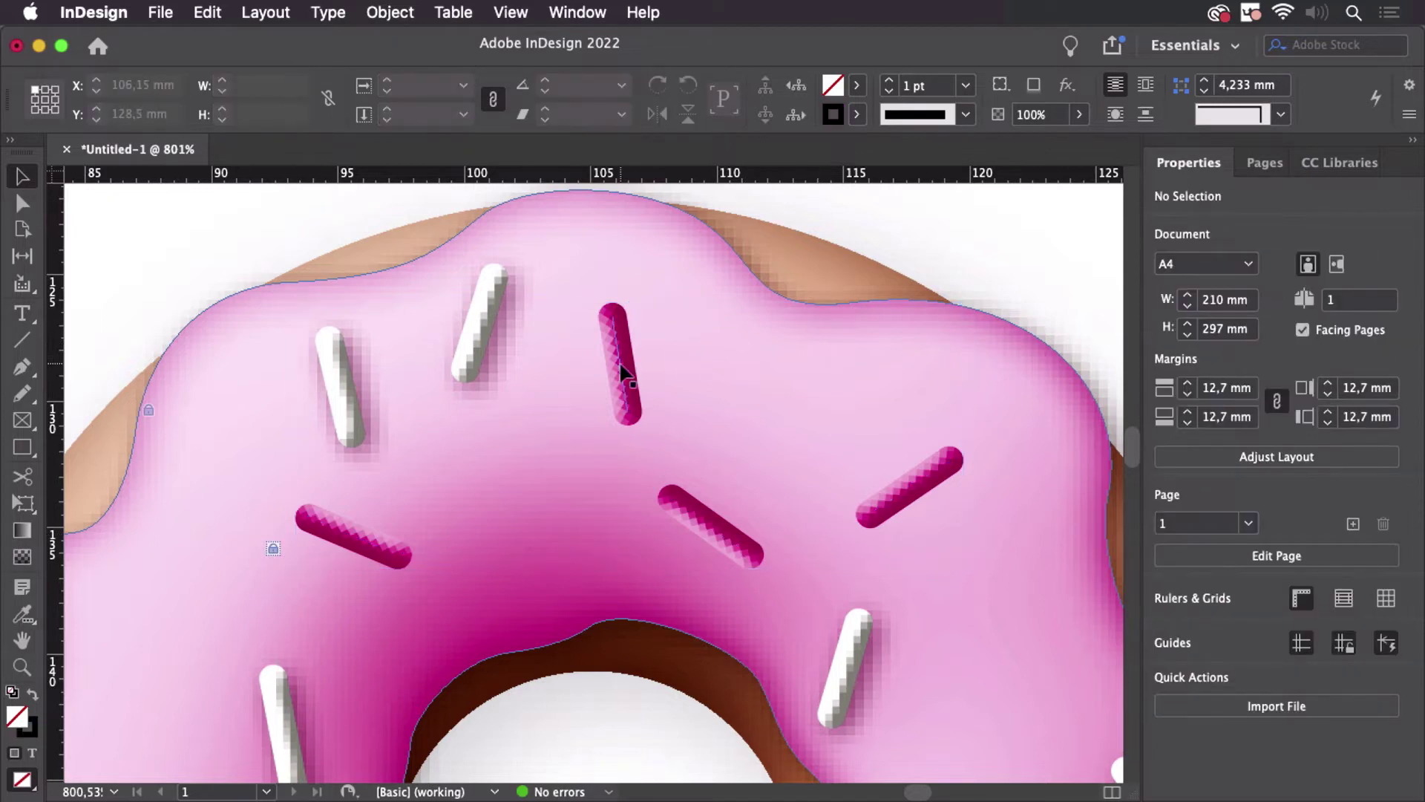
left_click(623, 368)
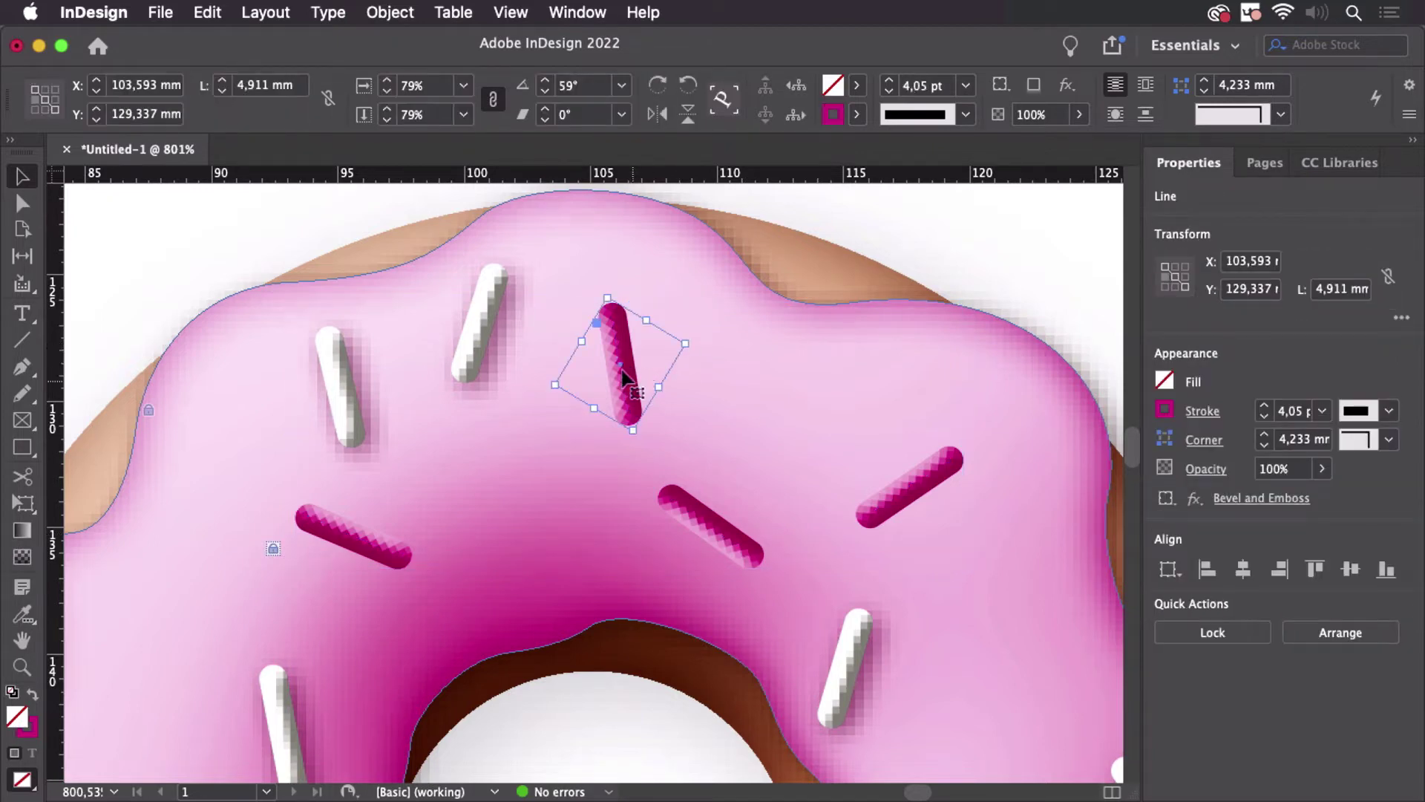
left_click(586, 85)
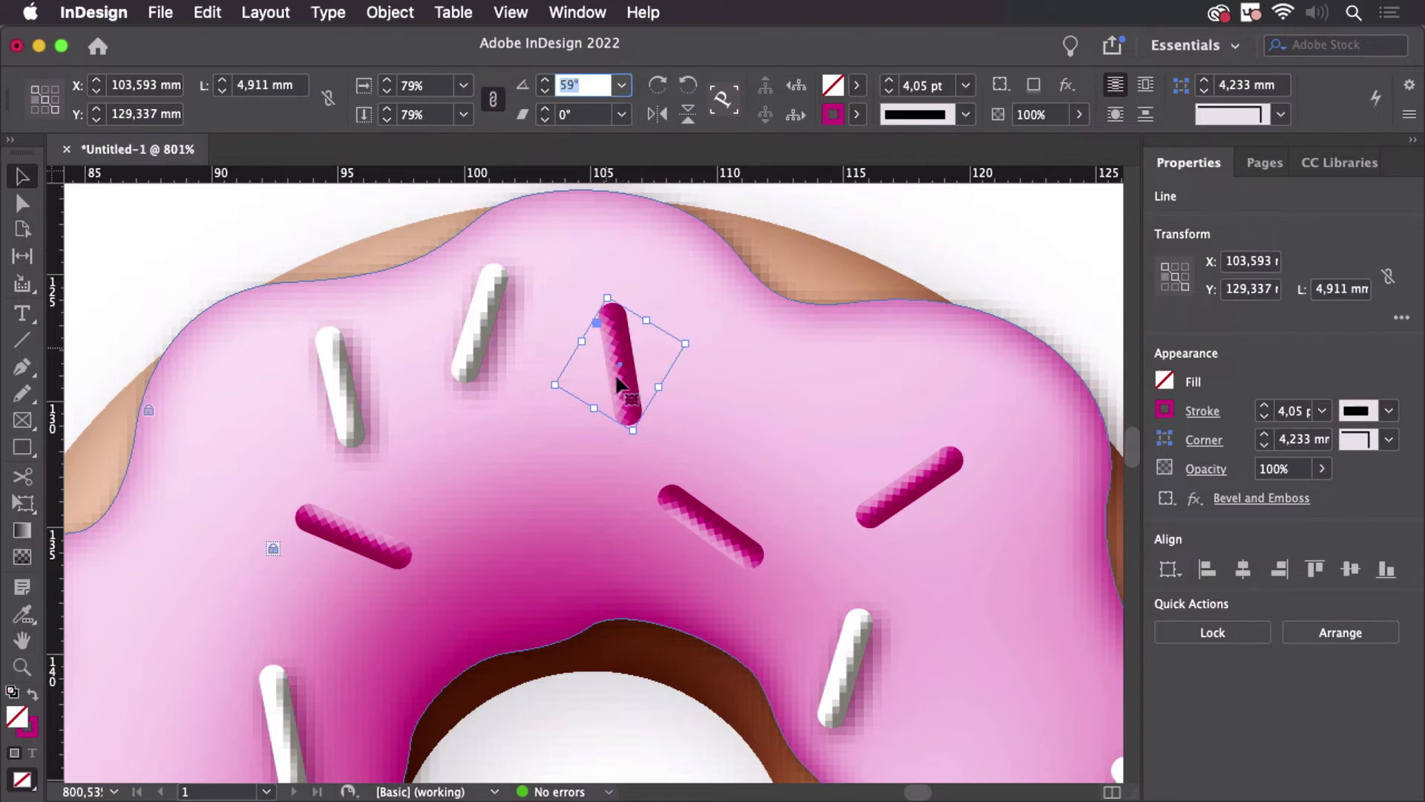
left_click(391, 551)
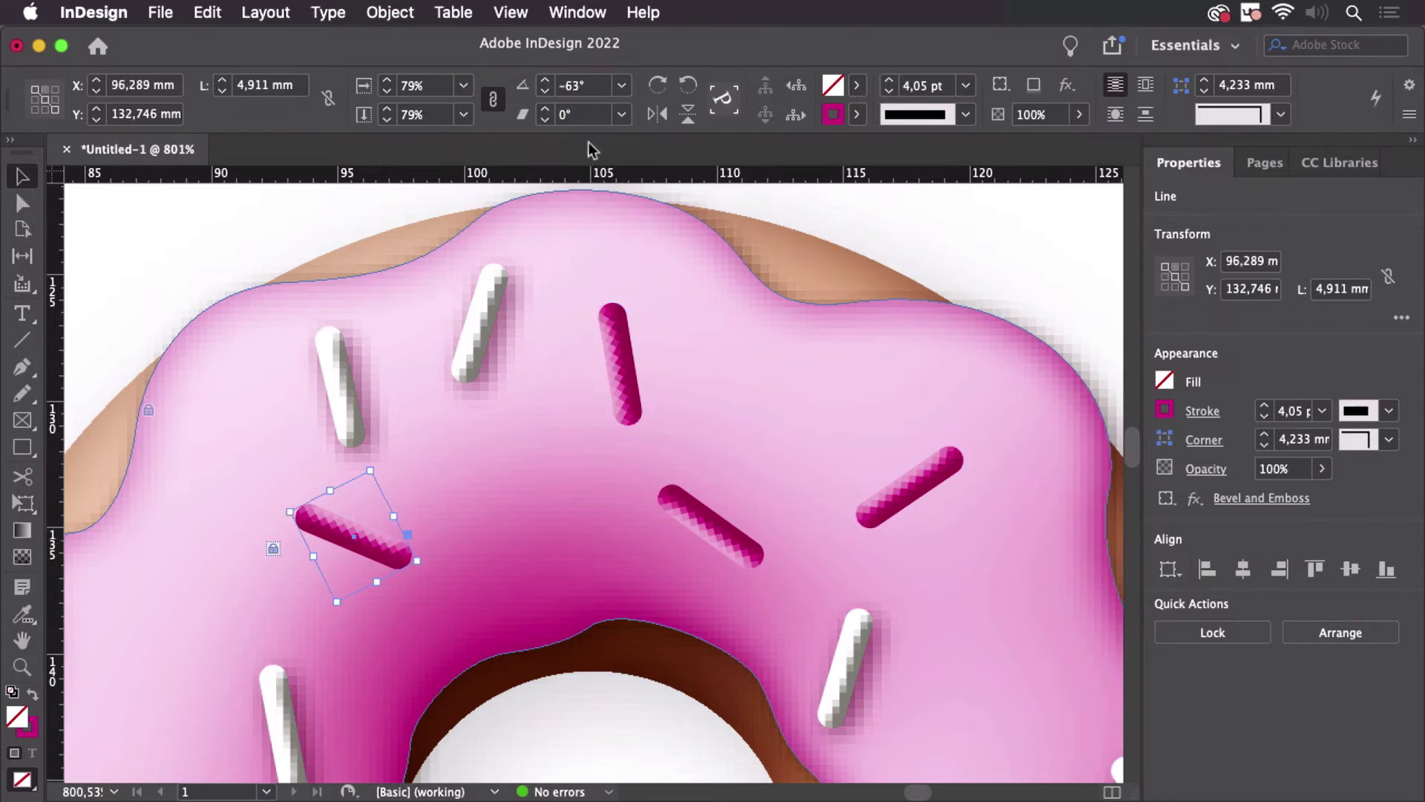
left_click(707, 521)
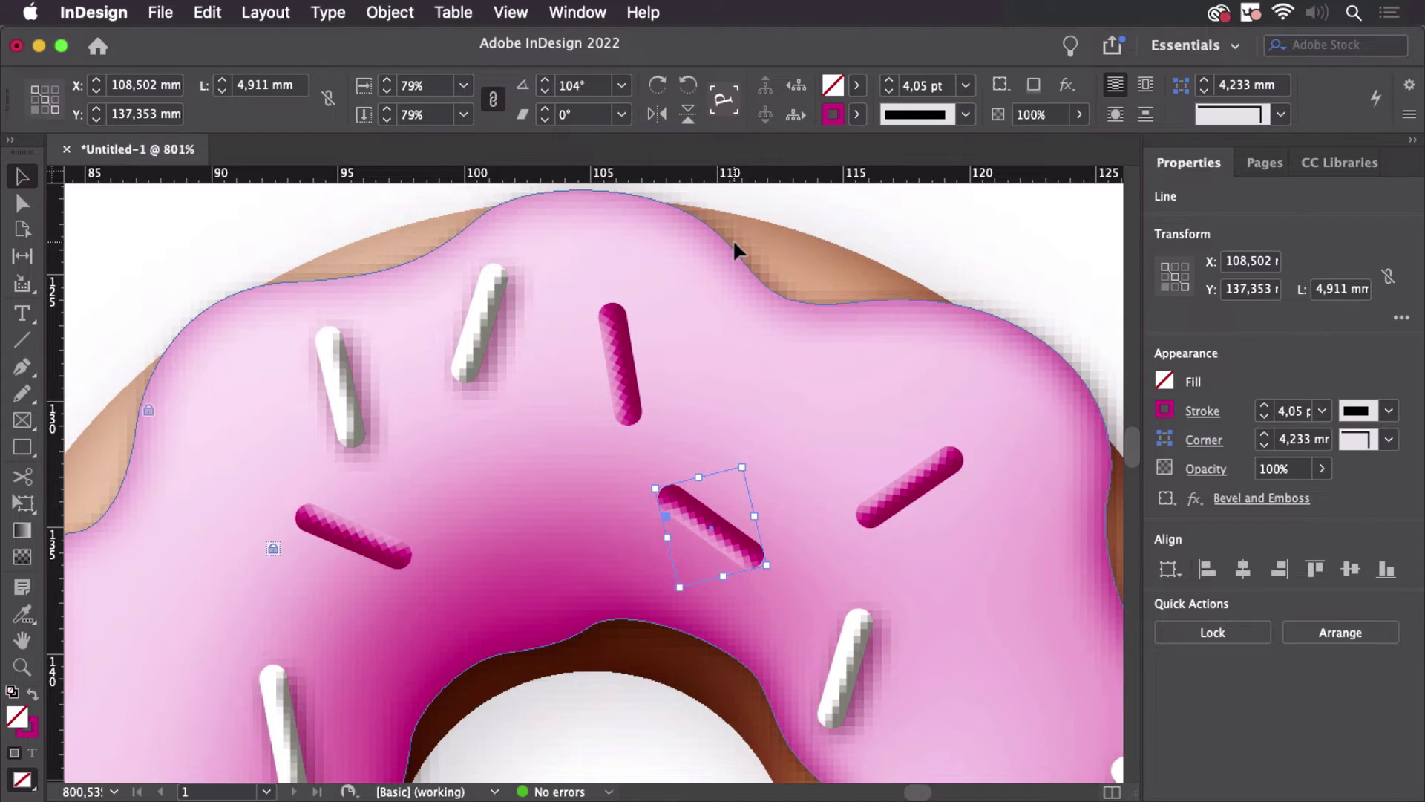
left_click(917, 494)
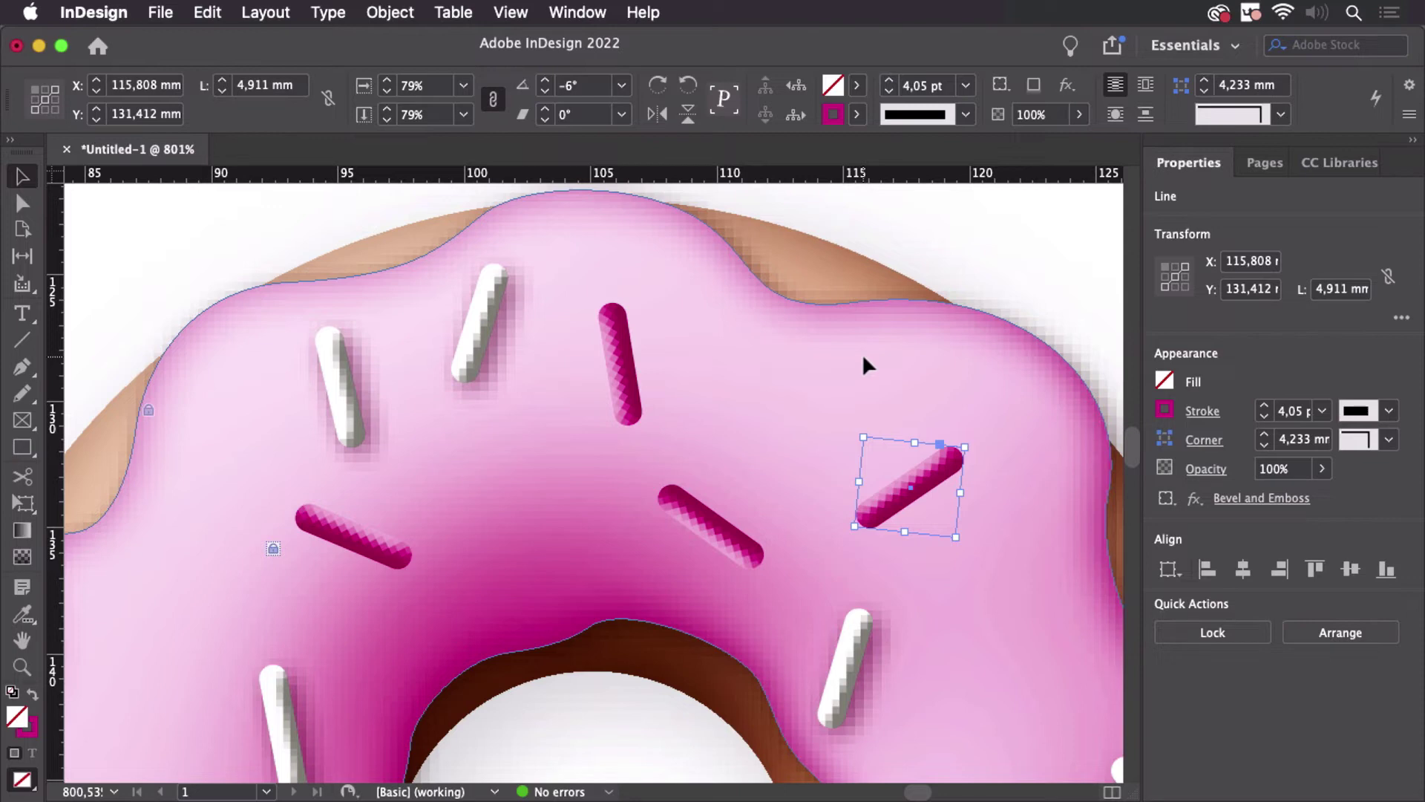
Reset the middle sprinkle's rotation to 0°, then undo to restore its 104° angle
left_click(724, 544)
double_click(582, 85)
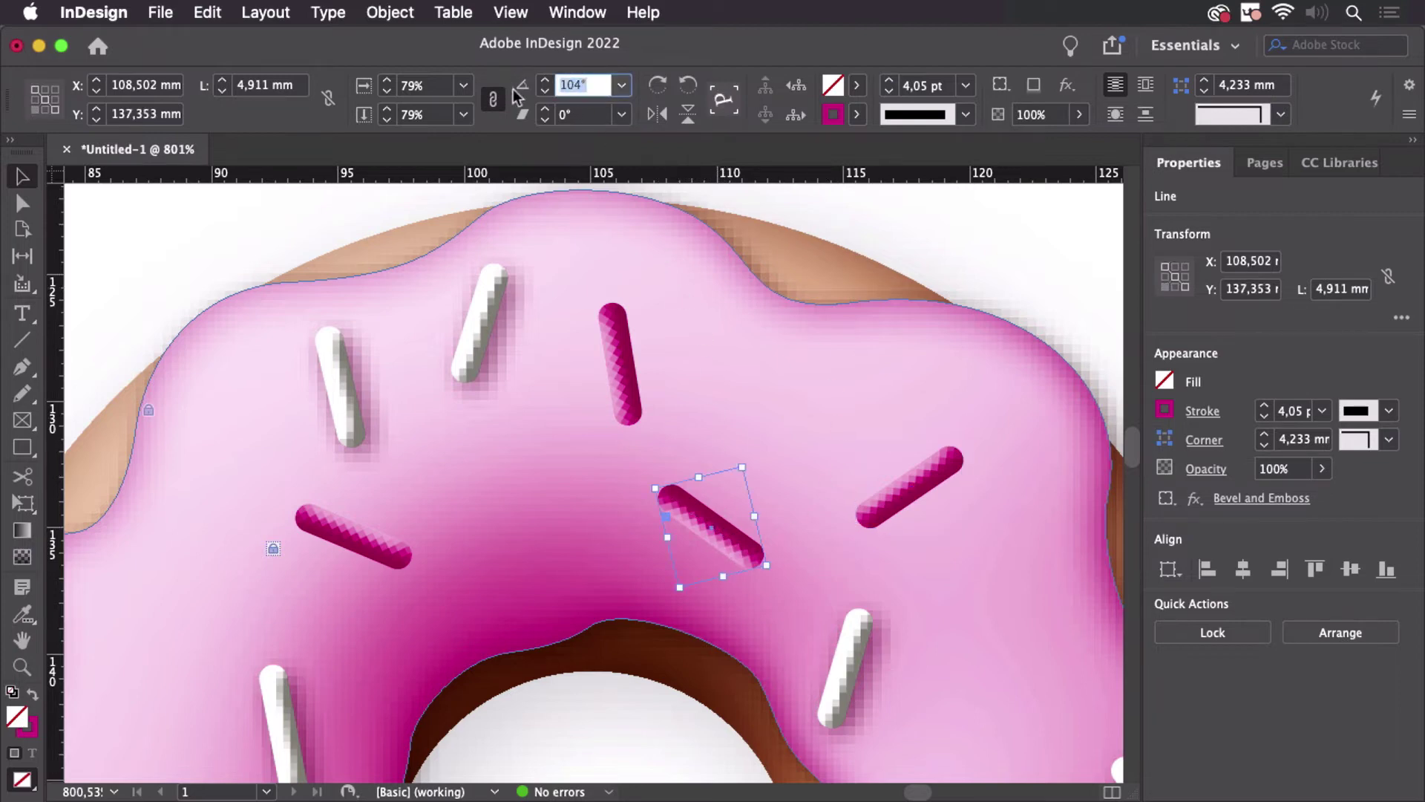
type("0")
key("Return")
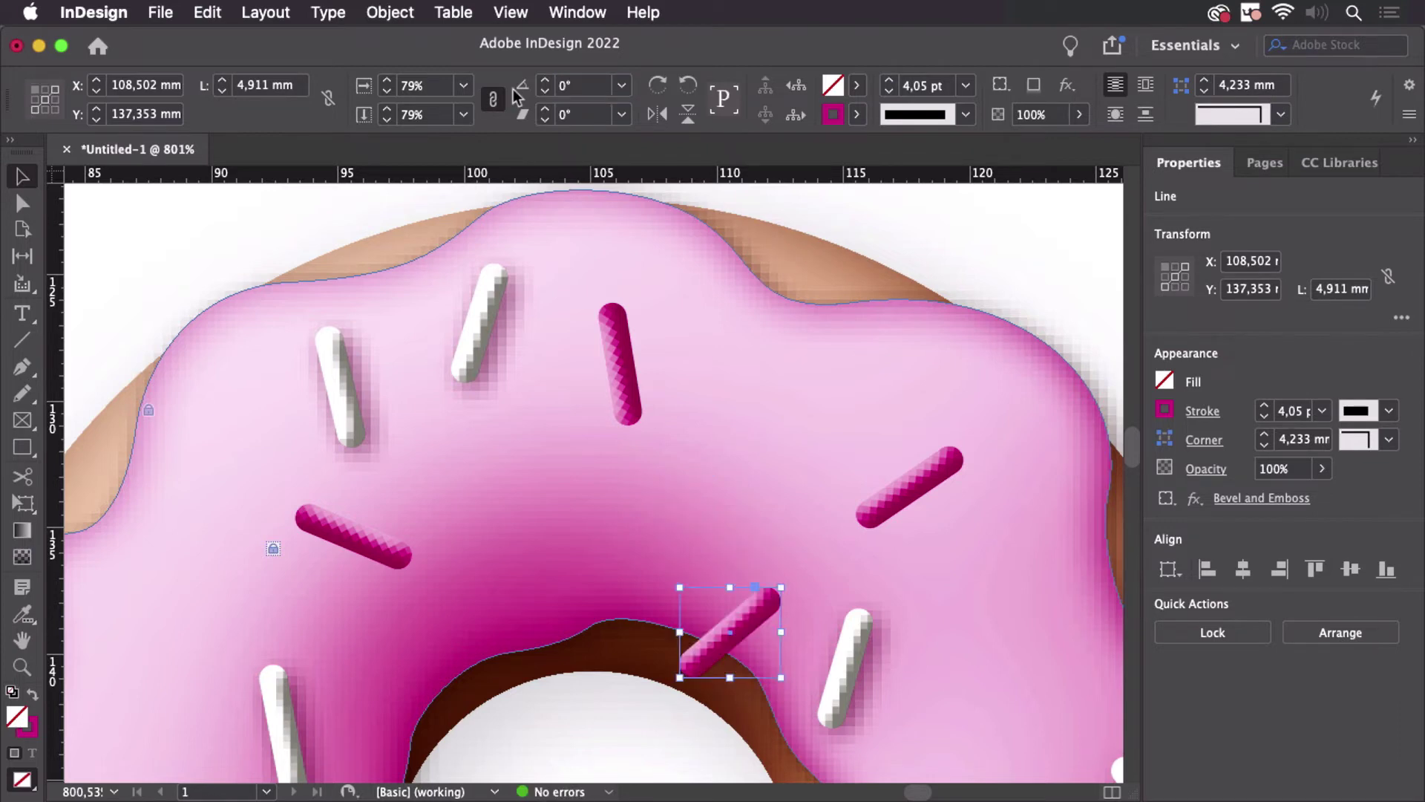
key("super+z")
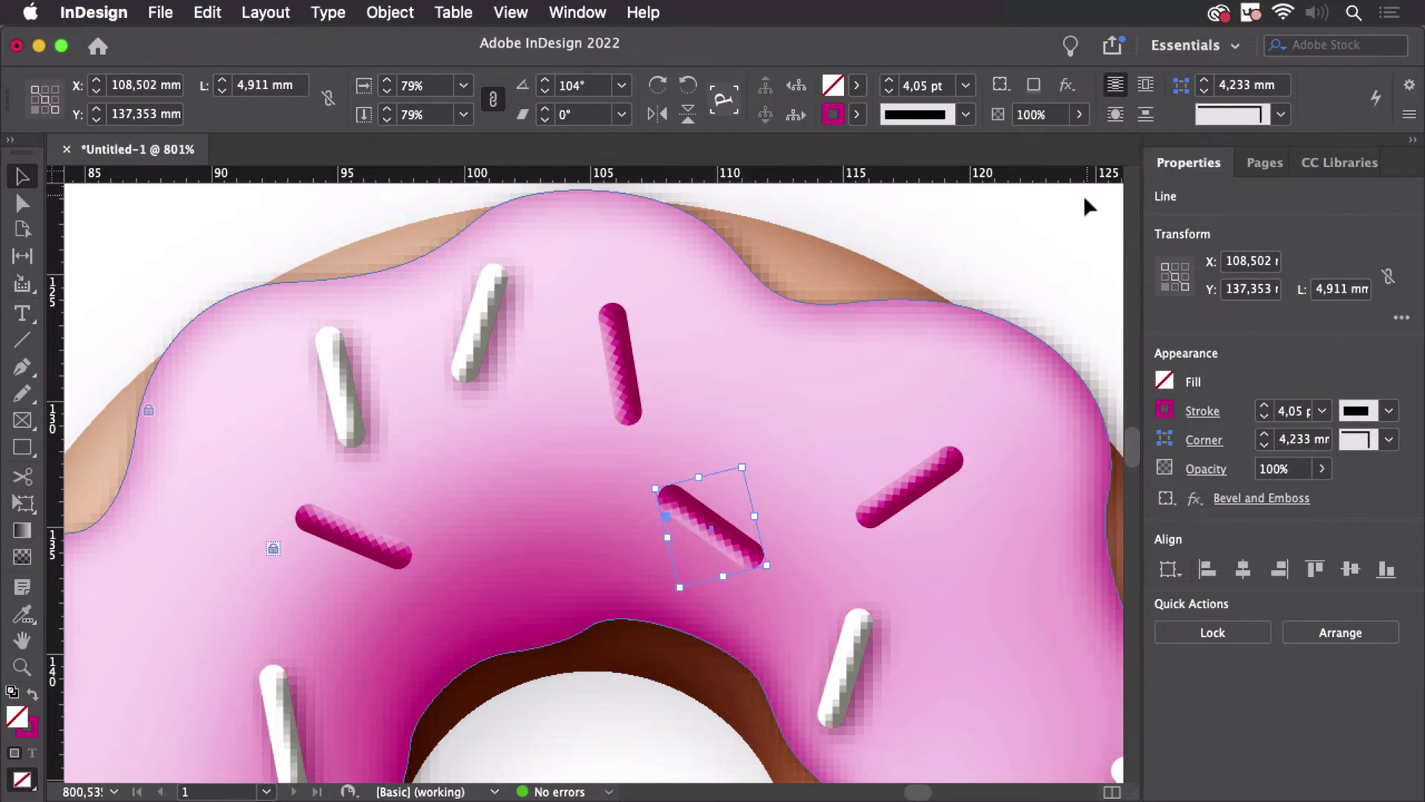
left_click(1401, 317)
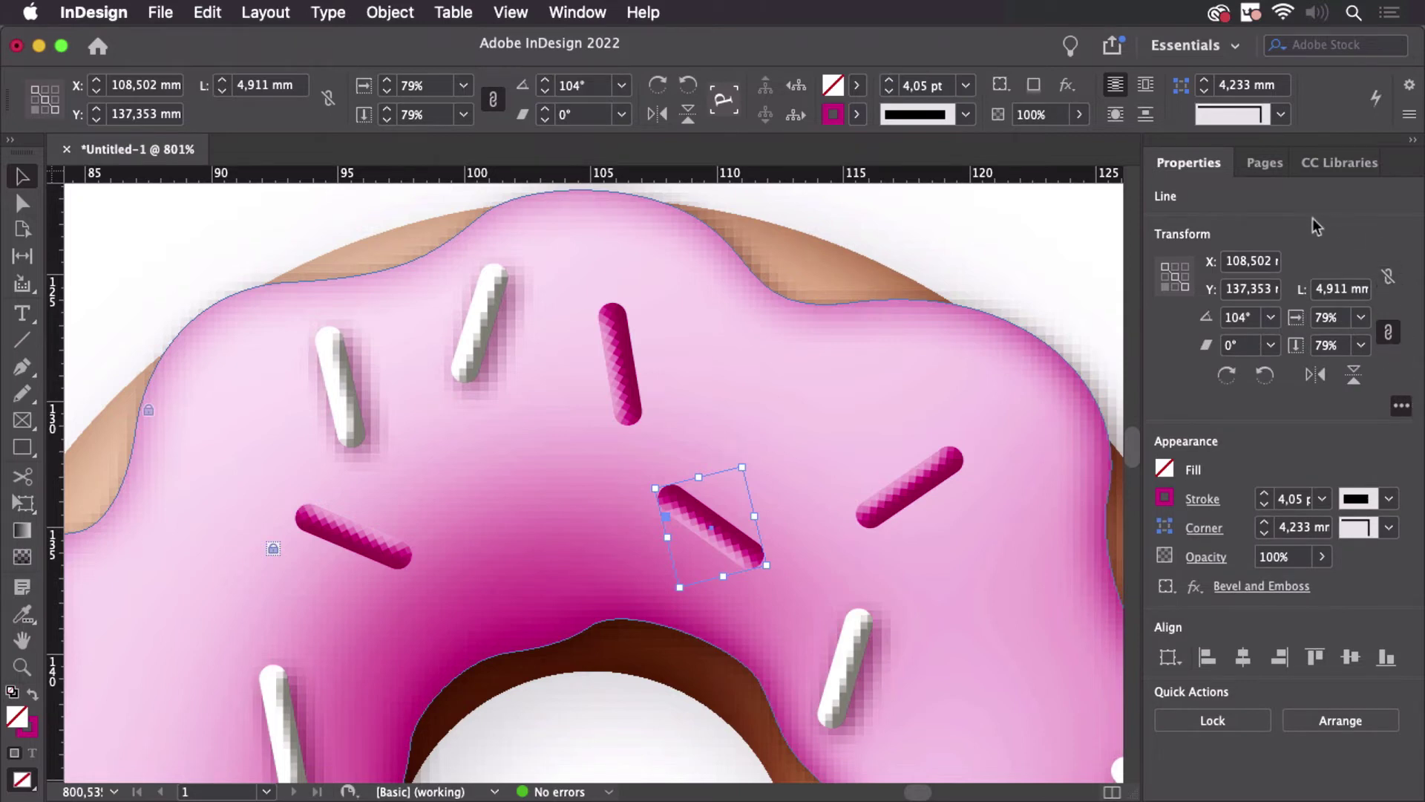
left_click(606, 14)
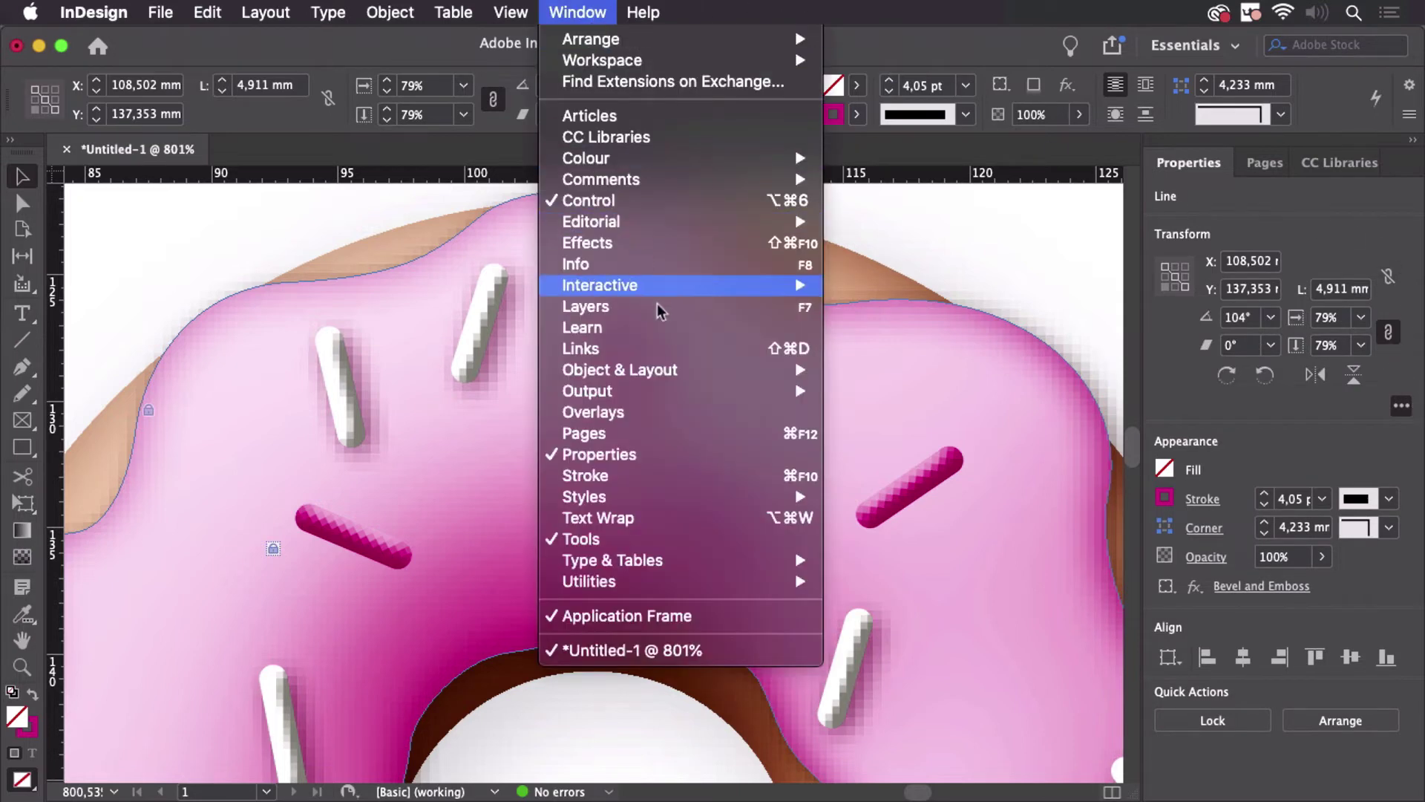
mouse_move(668, 368)
left_click(906, 410)
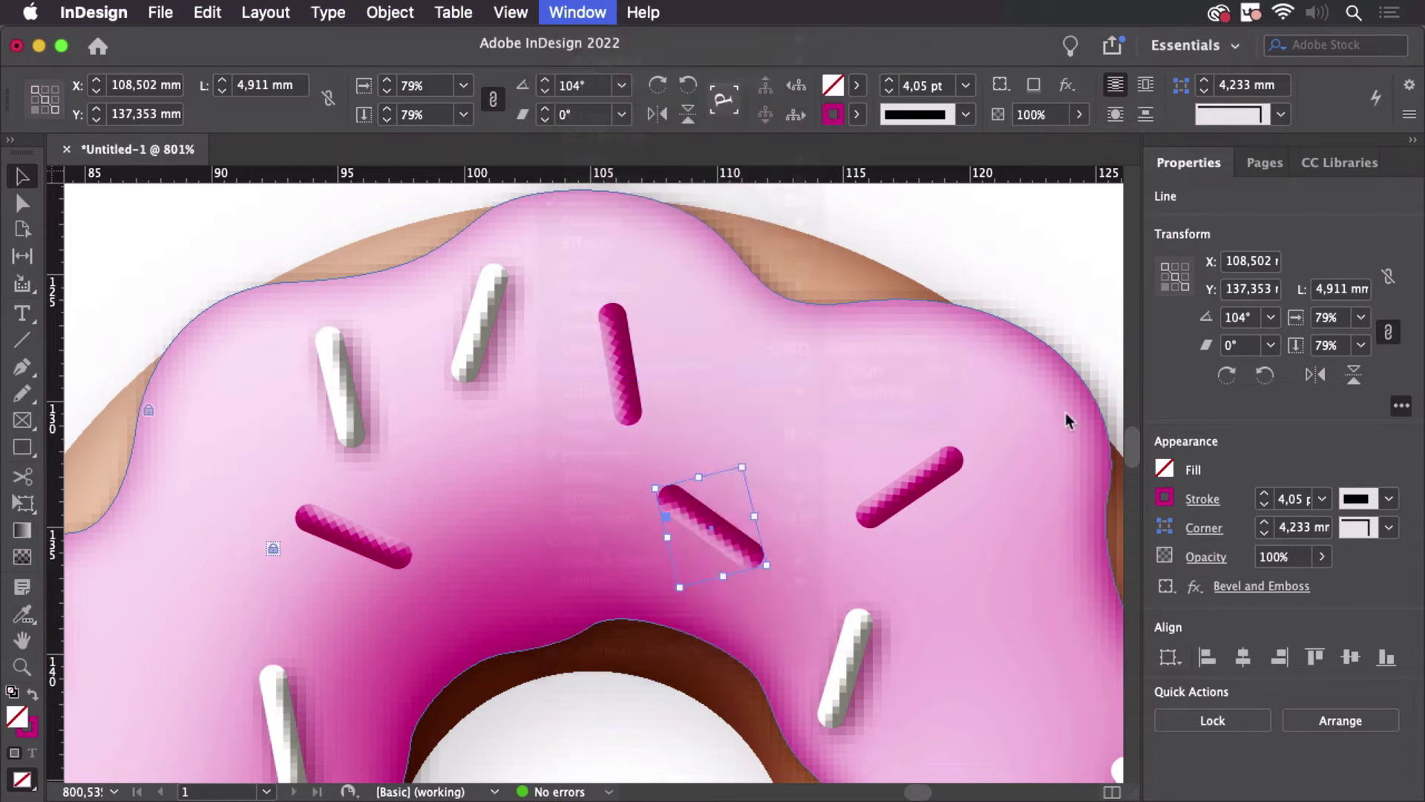
left_click(941, 463)
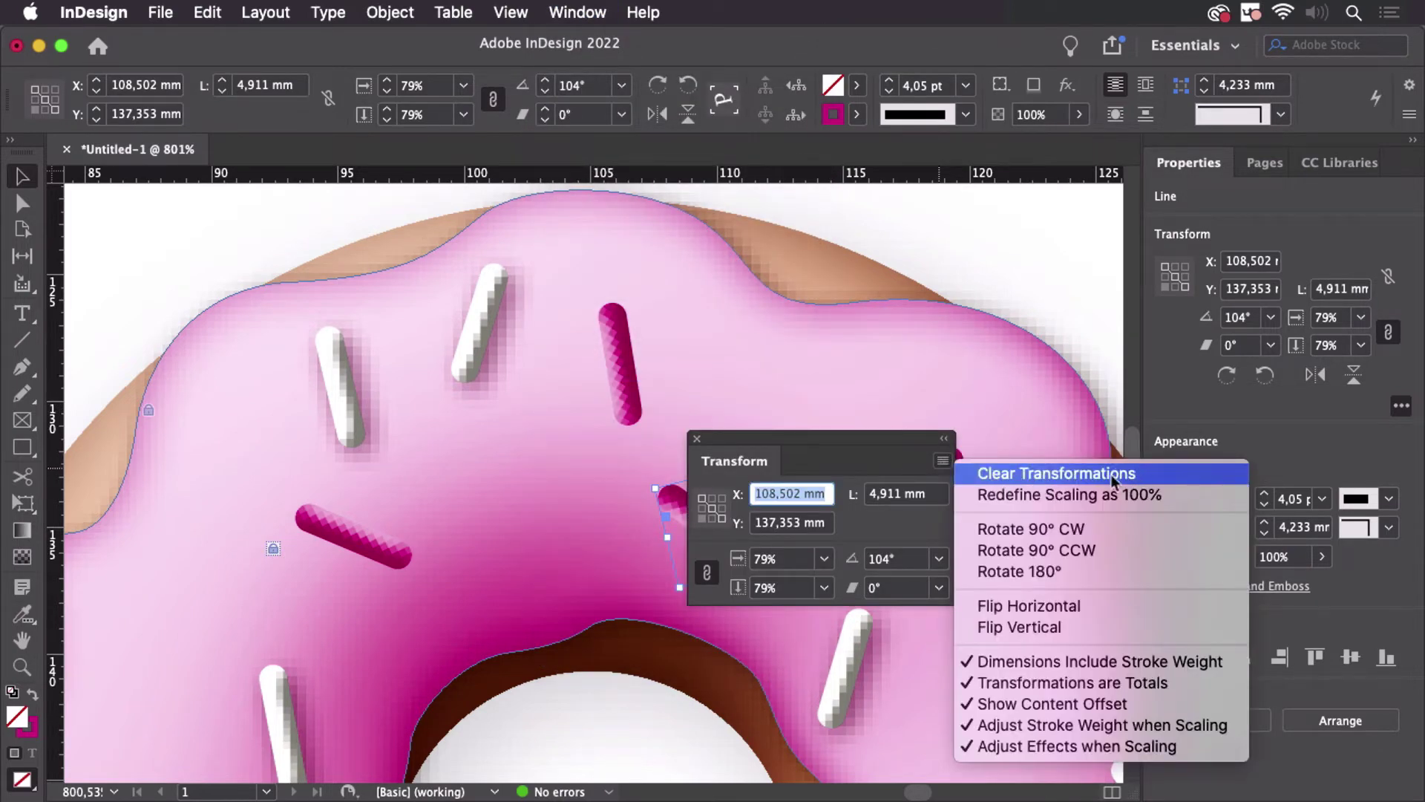
left_click(697, 444)
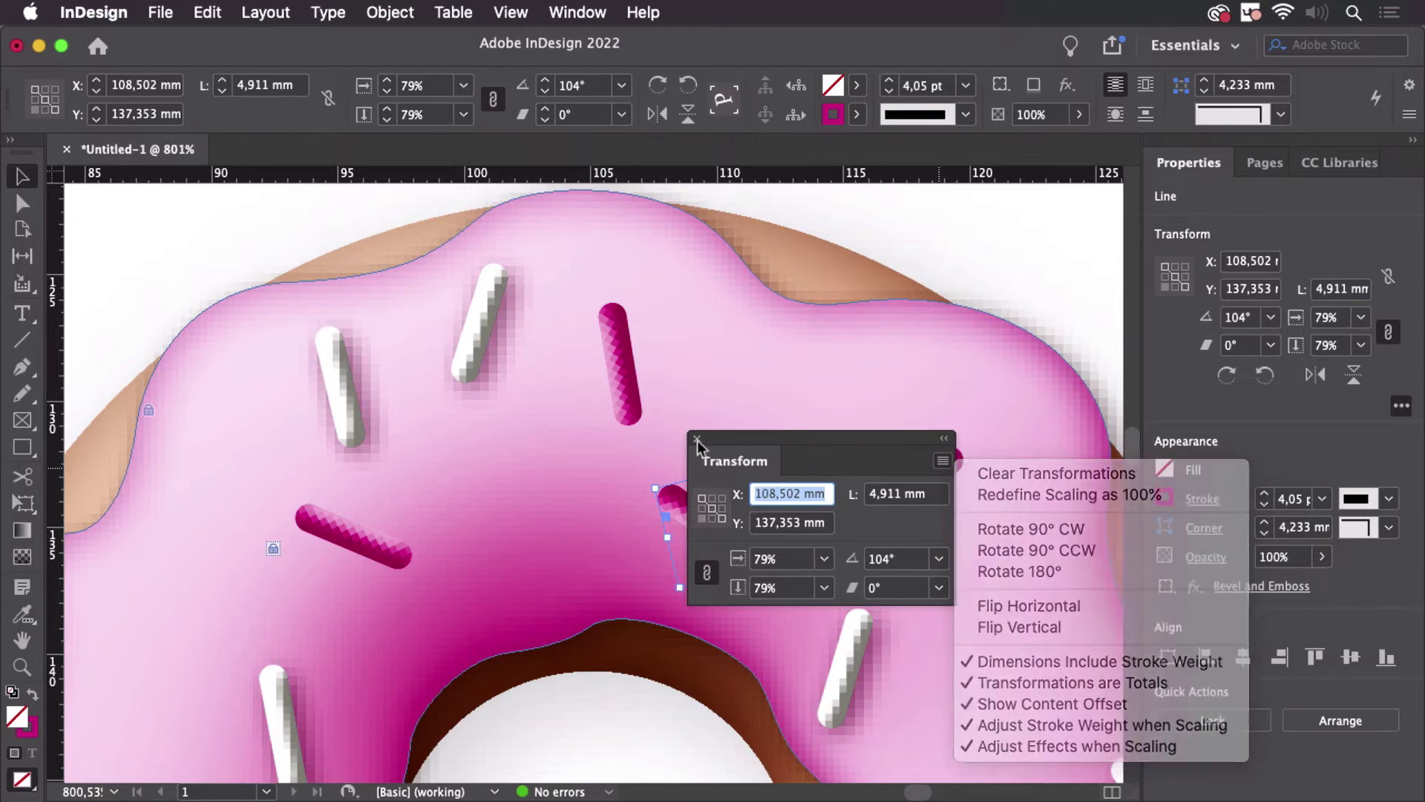
left_click(699, 440)
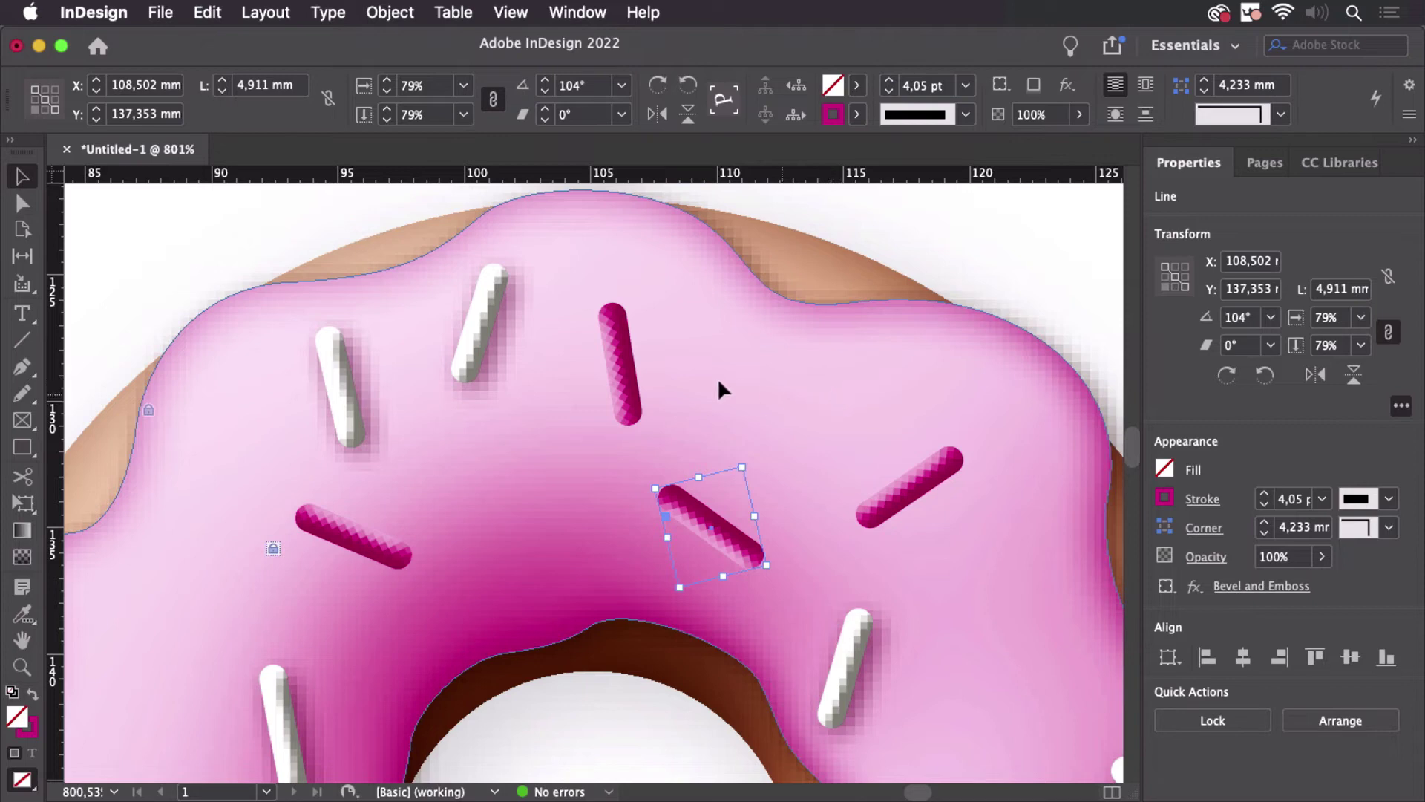
Select all four magenta sprinkles and turn off their Bevel and Emboss
left_click(625, 377, "shift")
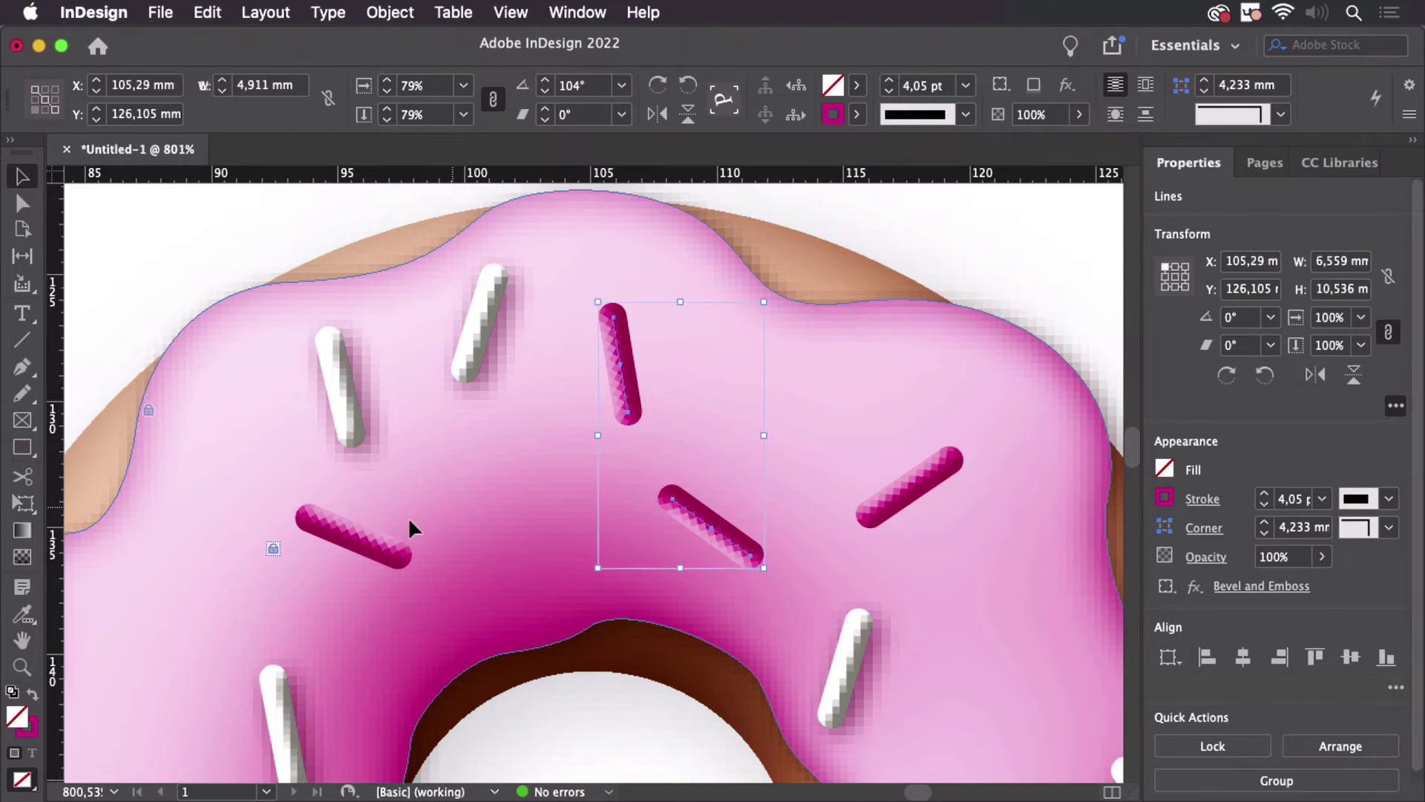
left_click(381, 547, "shift")
left_click(907, 496, "shift")
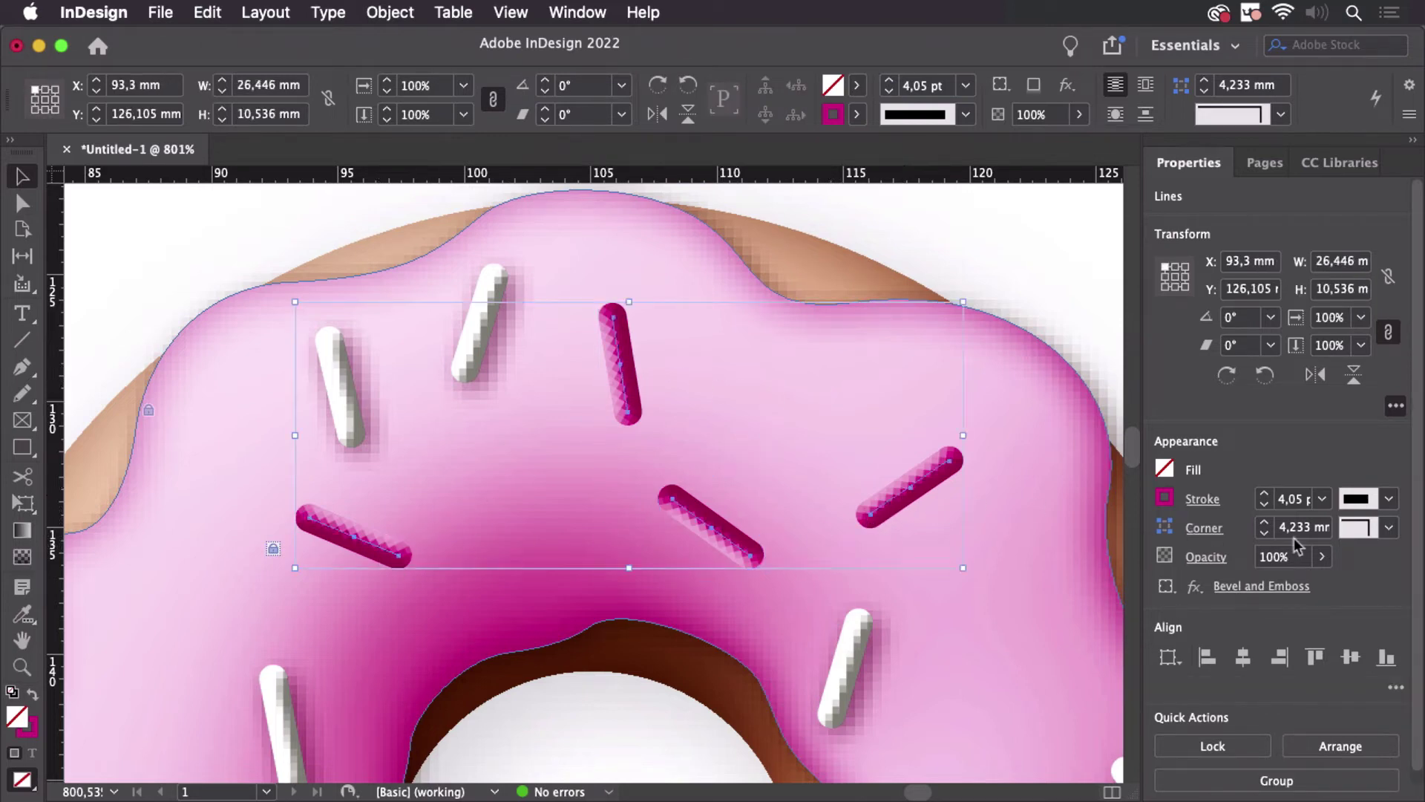
left_click(1194, 586)
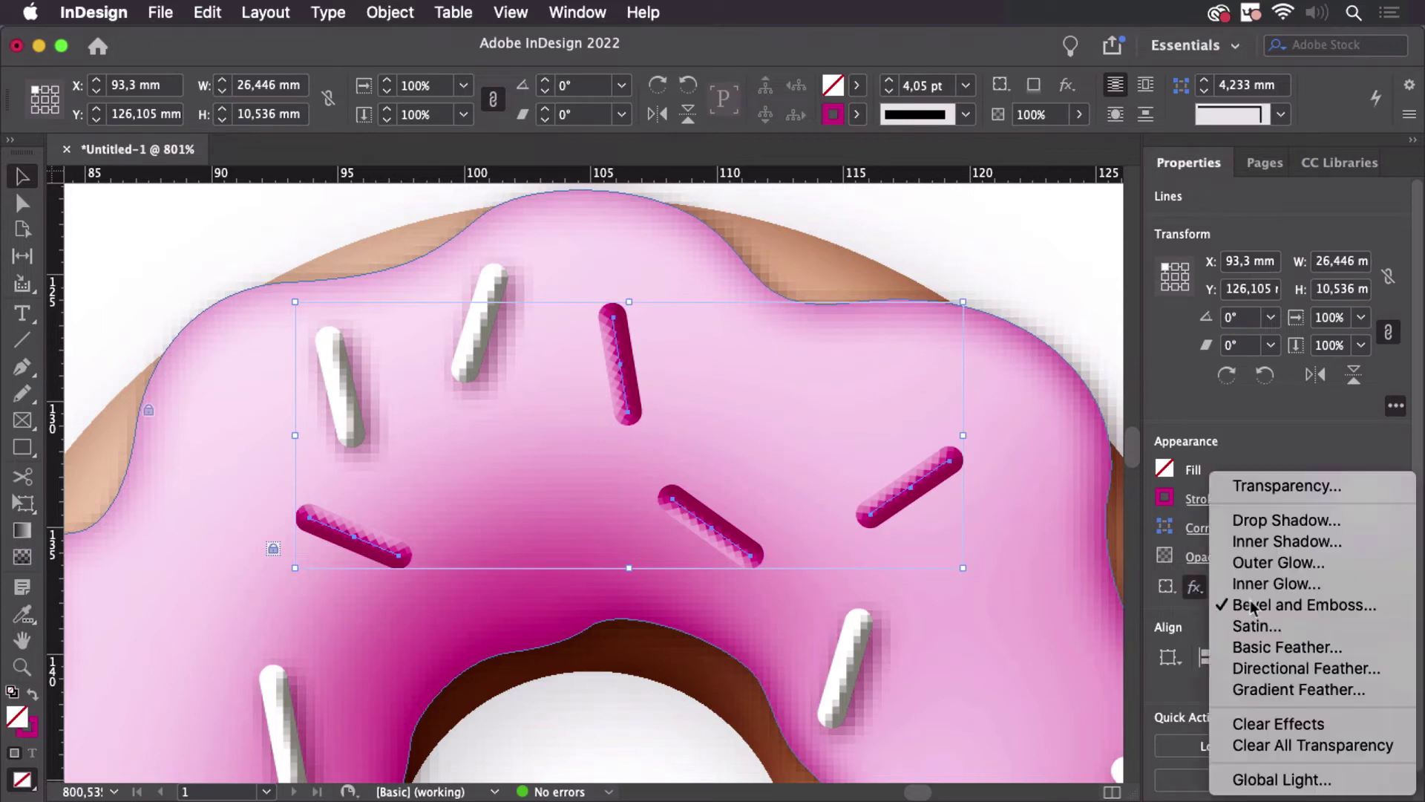
left_click(1262, 604)
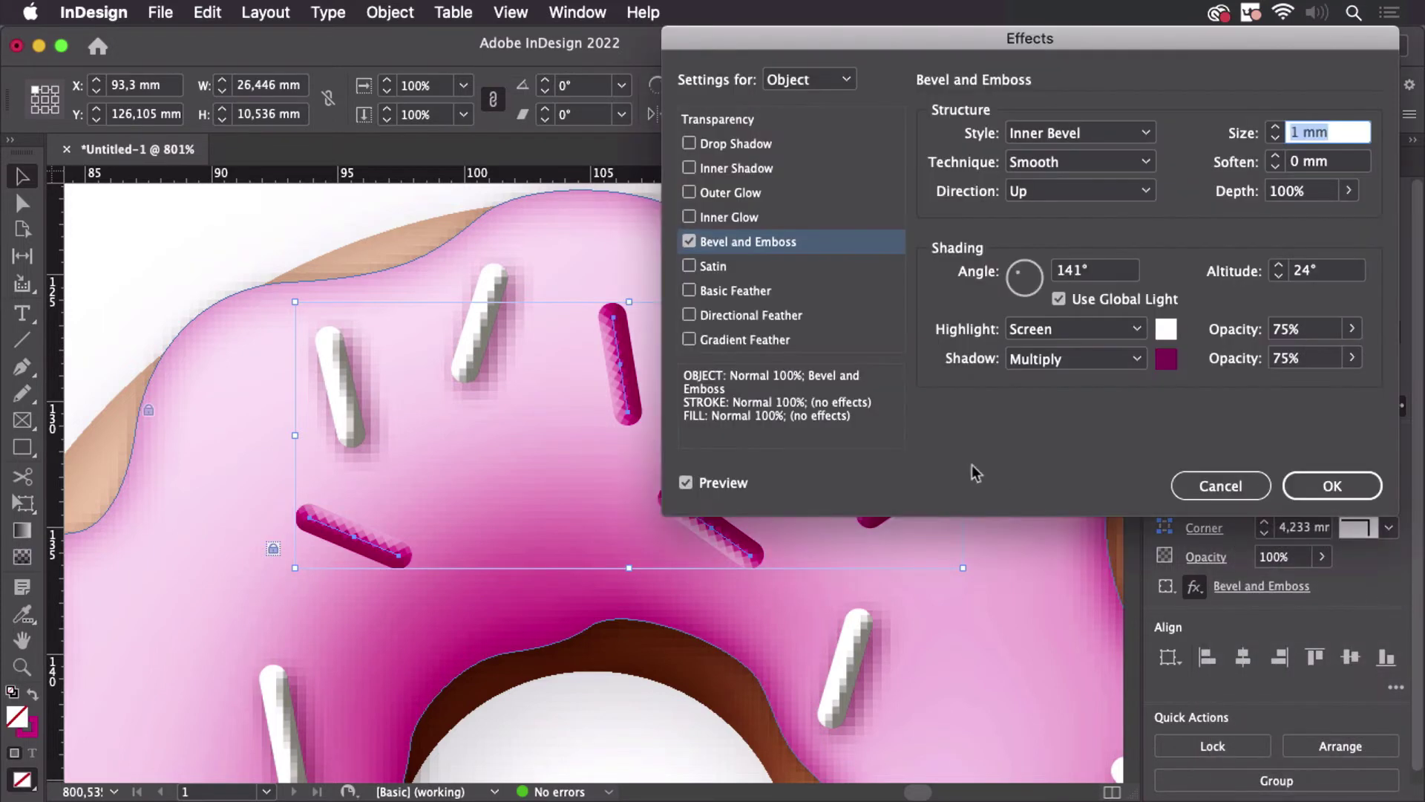
left_click(689, 241)
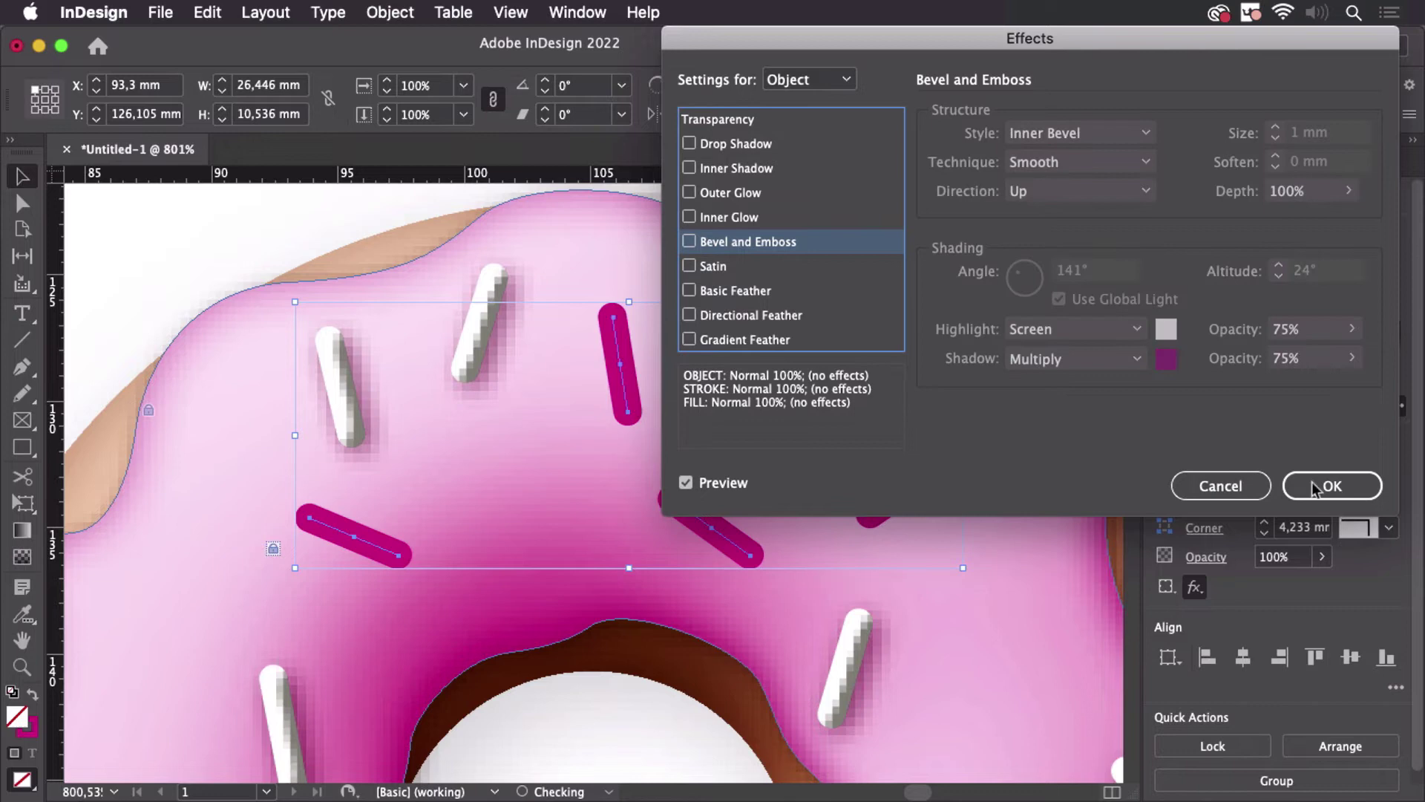
left_click(1332, 485)
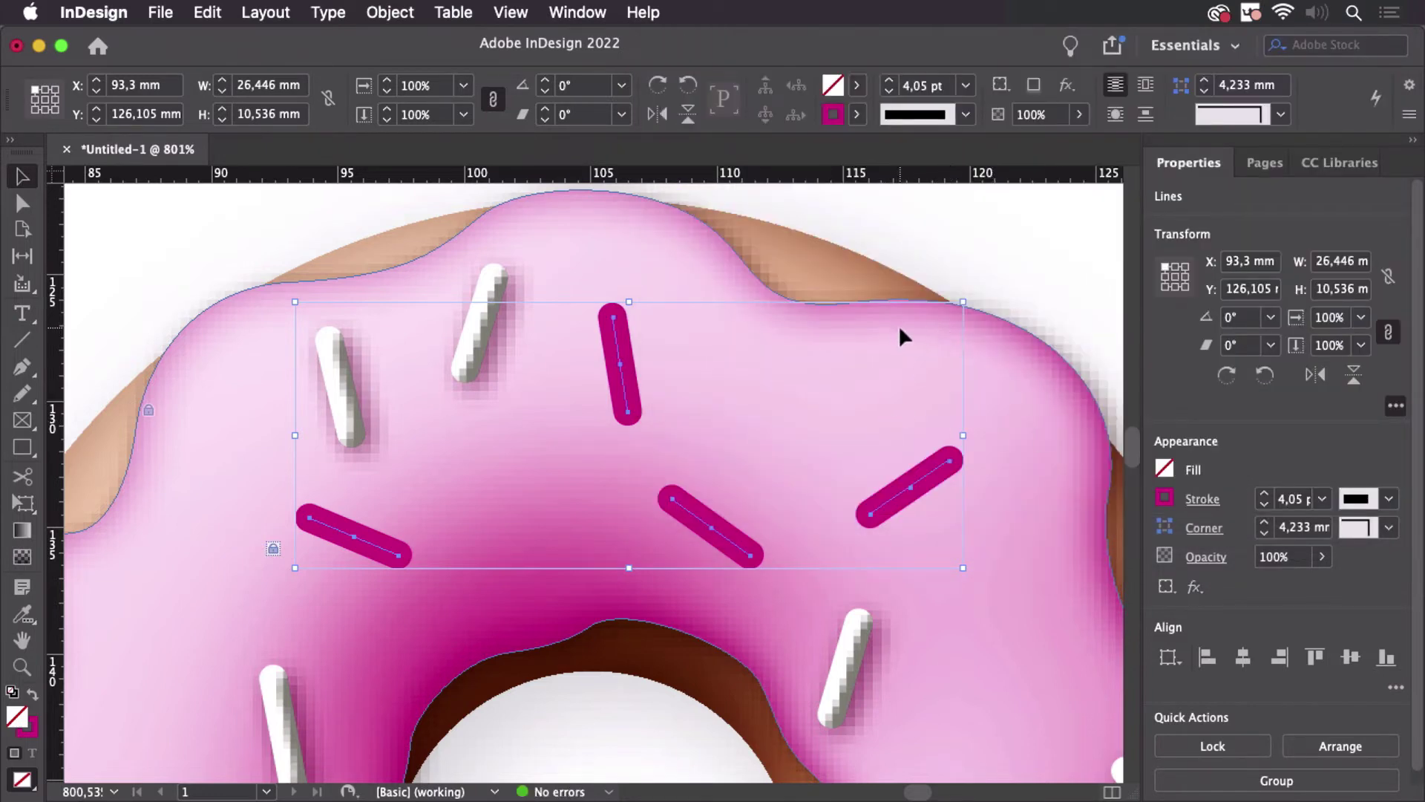
Group the four sprinkles with Cmd+G, preview Bevel and Emboss on the group, then cancel
key("super+g")
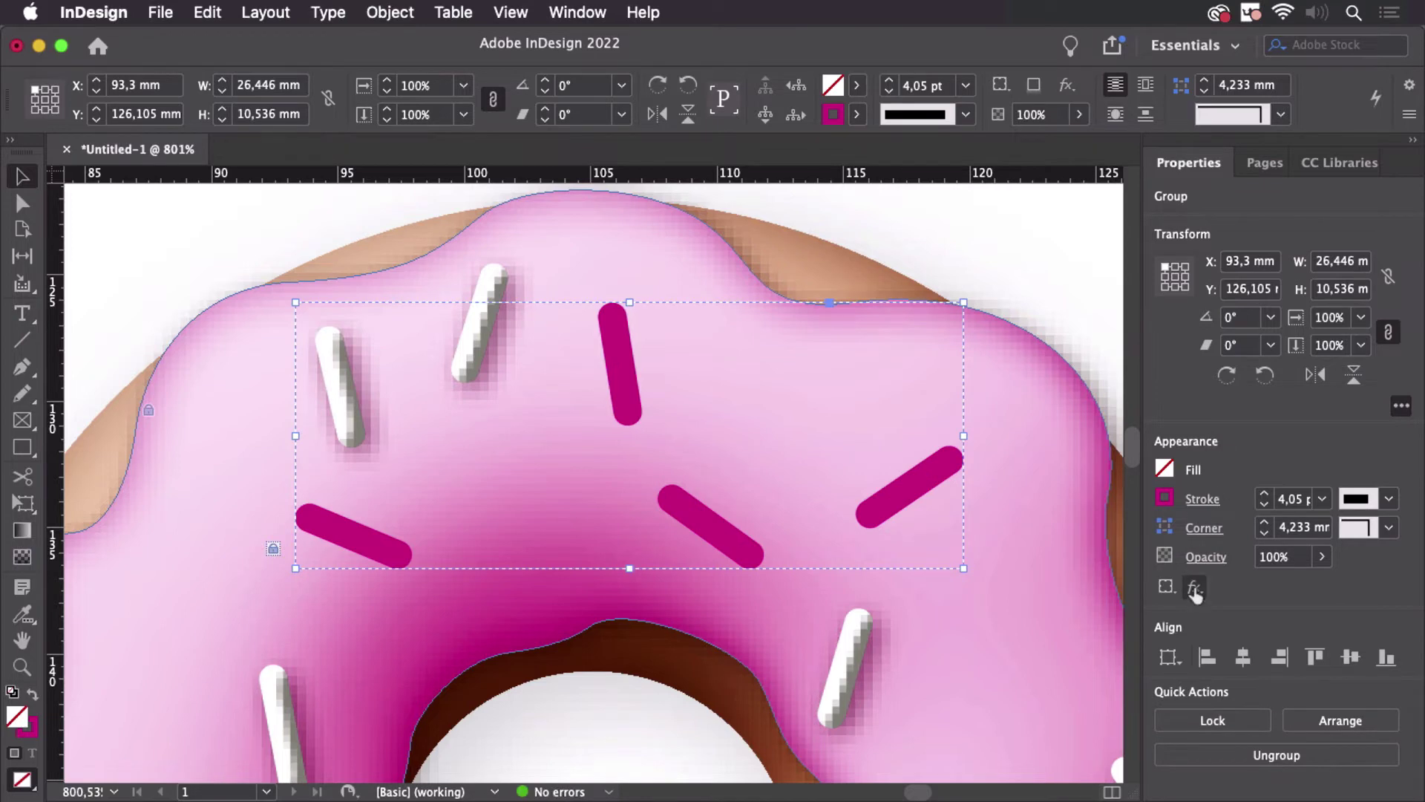
left_click(1193, 587)
left_click(1307, 605)
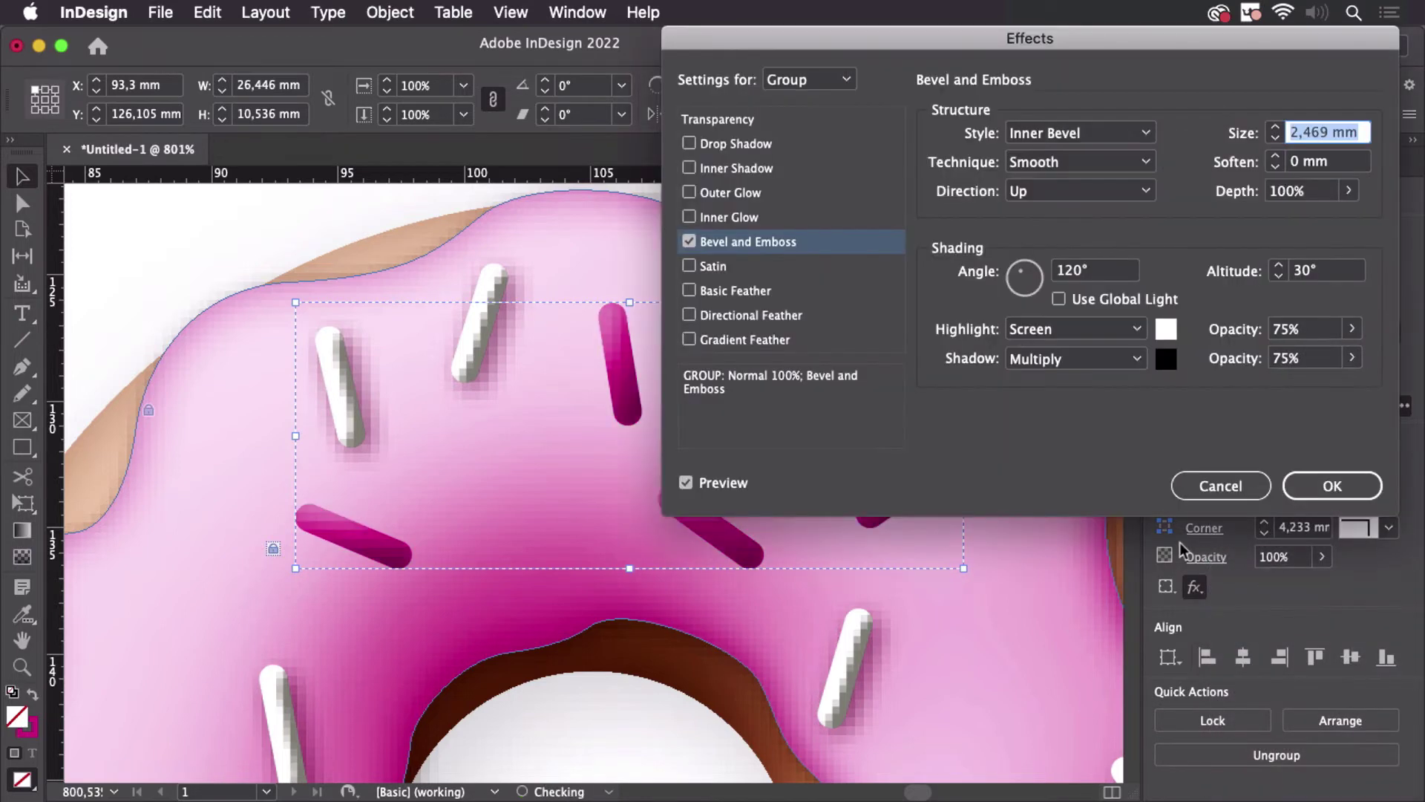
left_click_drag(913, 43, 1147, 331)
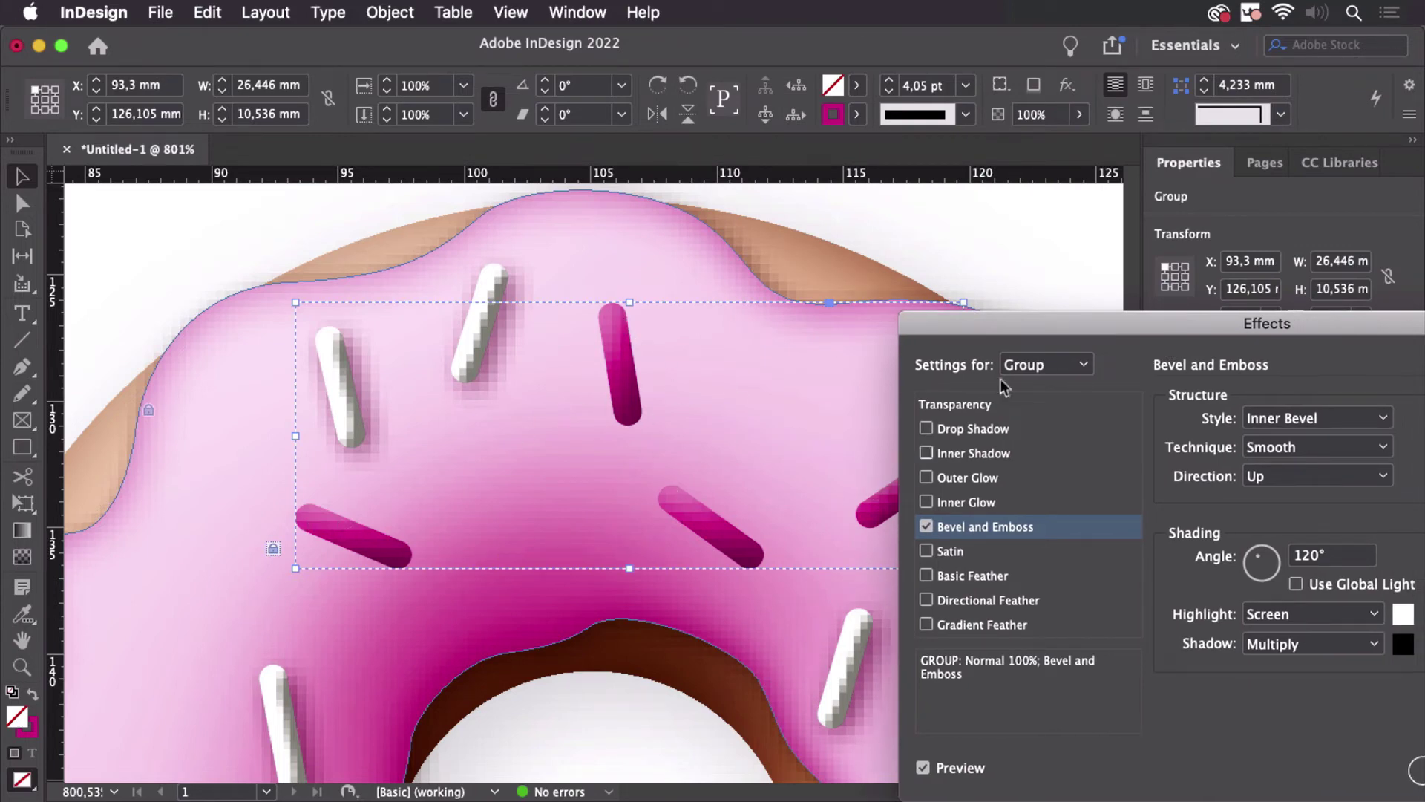
left_click_drag(1069, 330, 1167, 288)
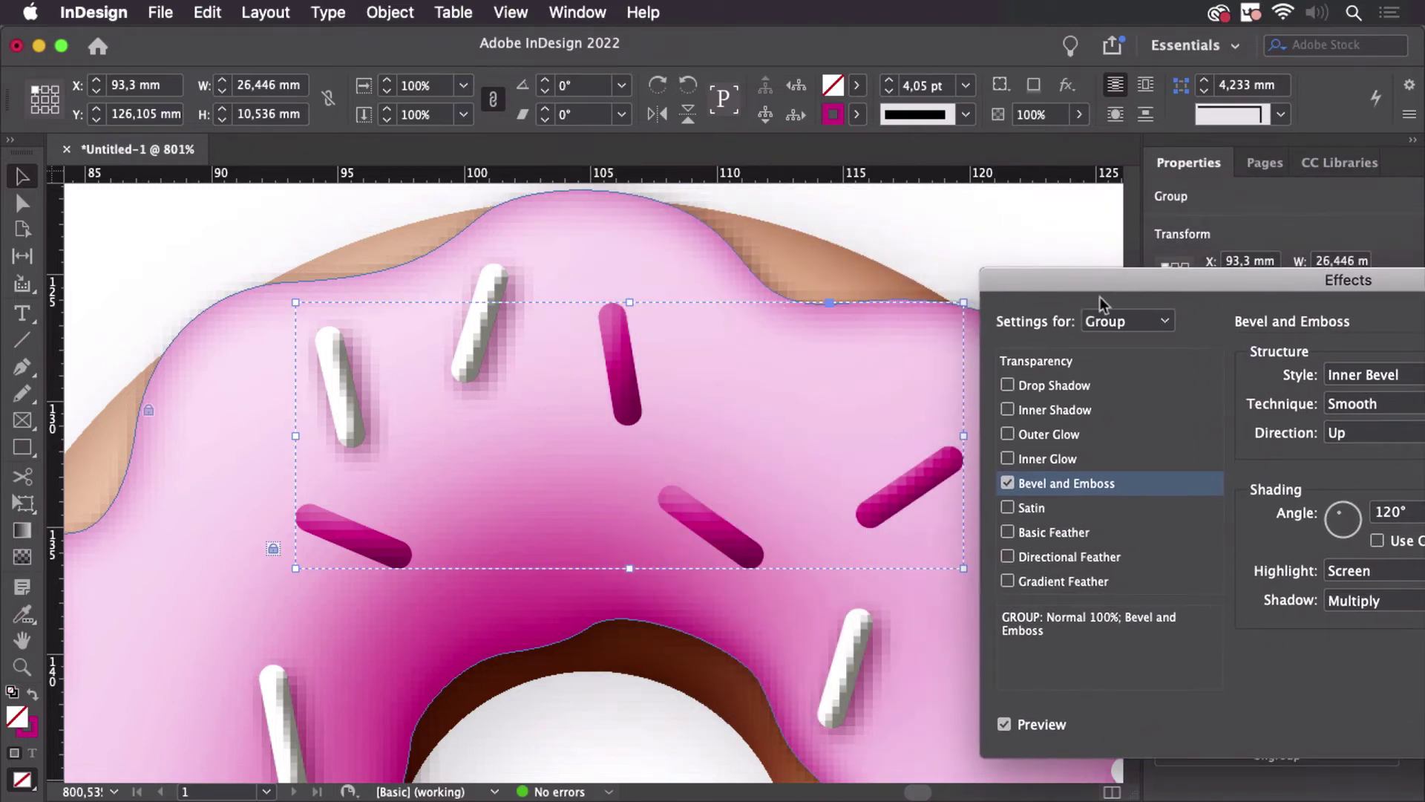
left_click_drag(1129, 290, 991, 240)
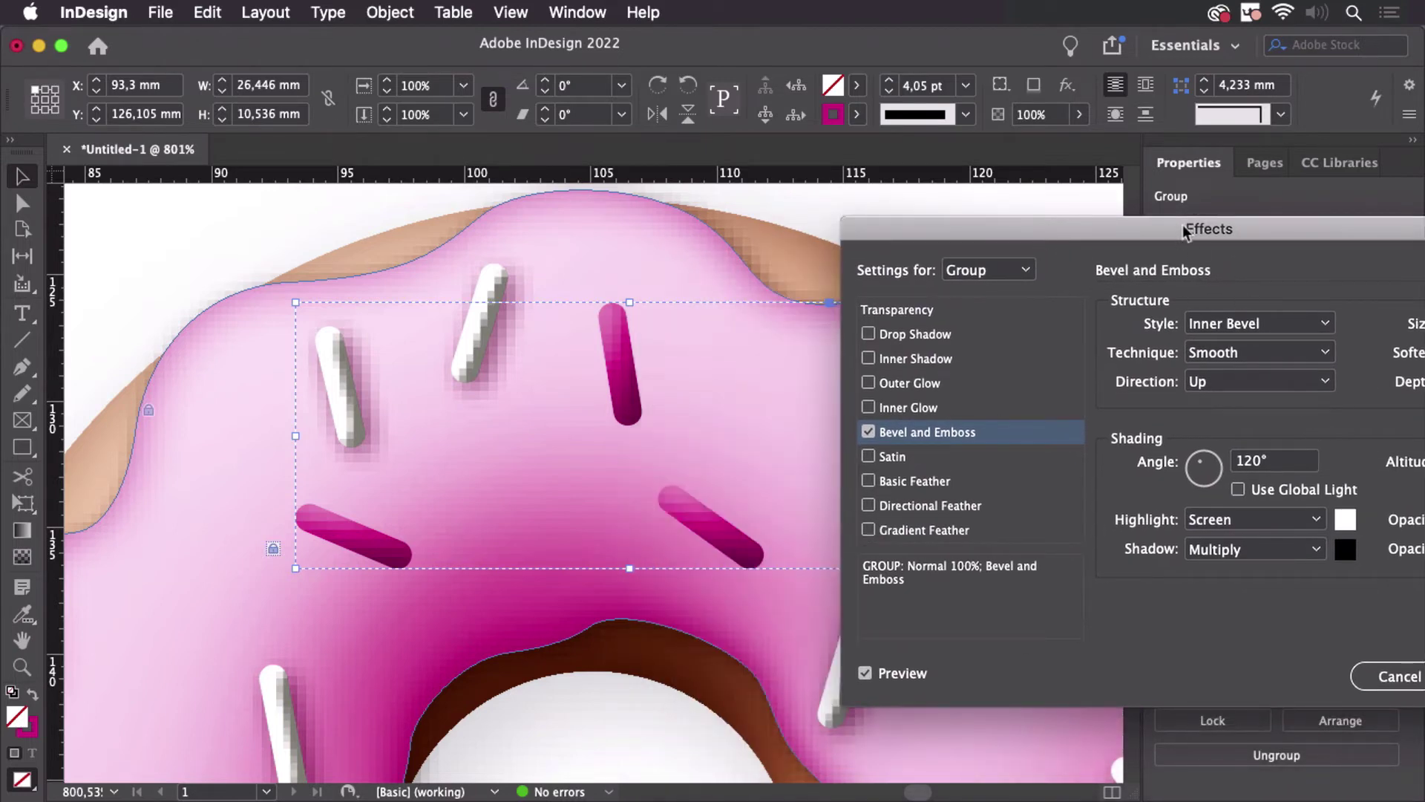
left_click_drag(1184, 232, 862, 180)
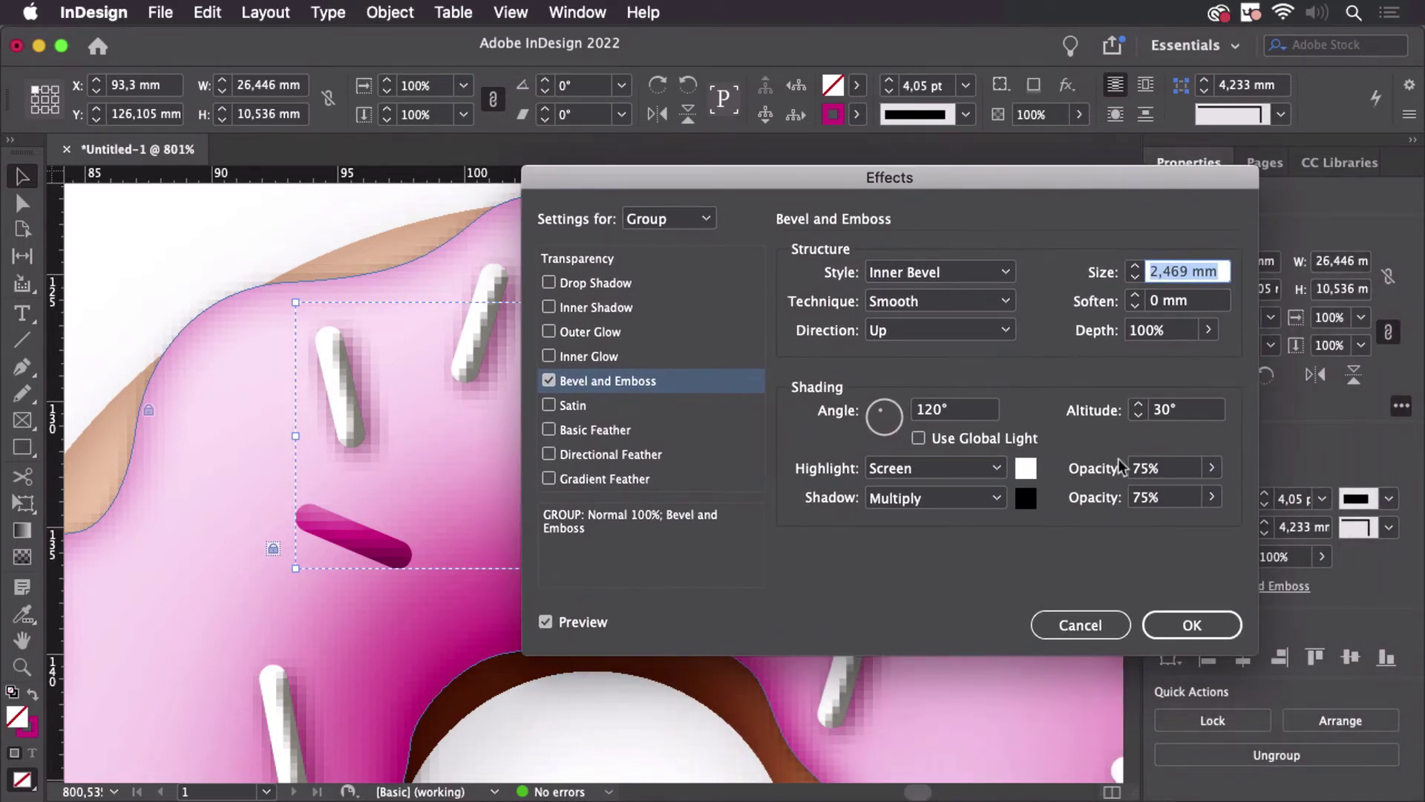
left_click(1082, 627)
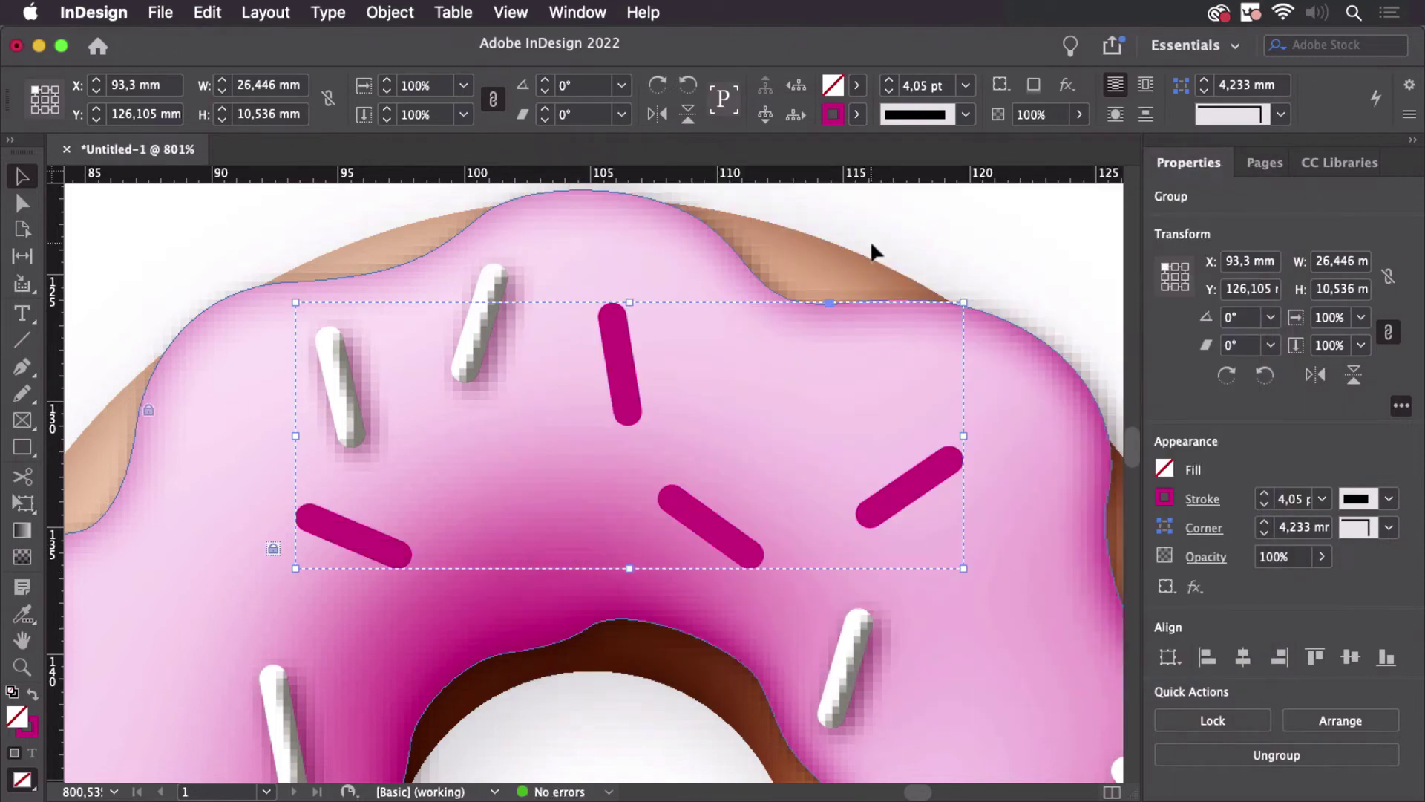
Ungroup the sprinkles and select each of the four to check its angle
key("super+shift+g")
left_click(702, 315)
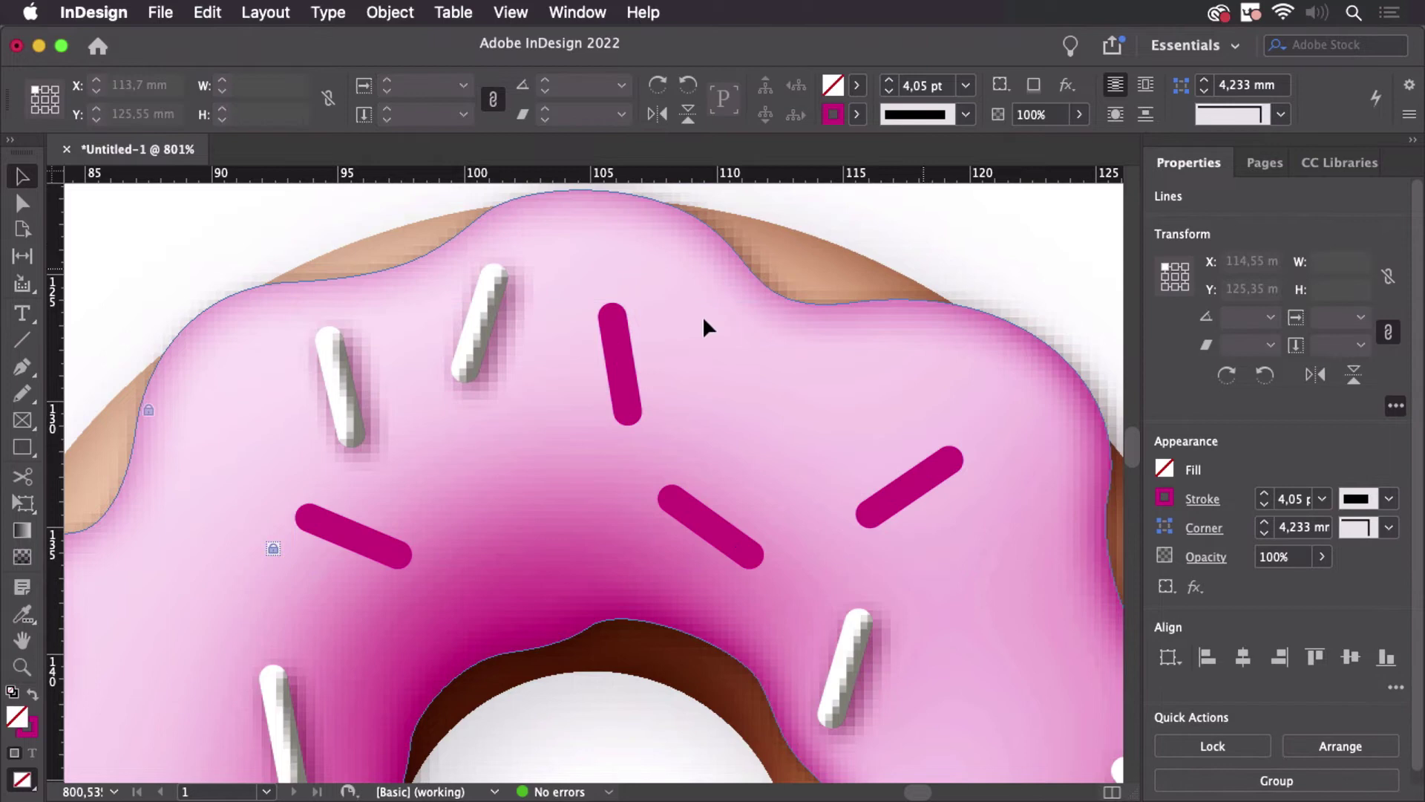
left_click(622, 378)
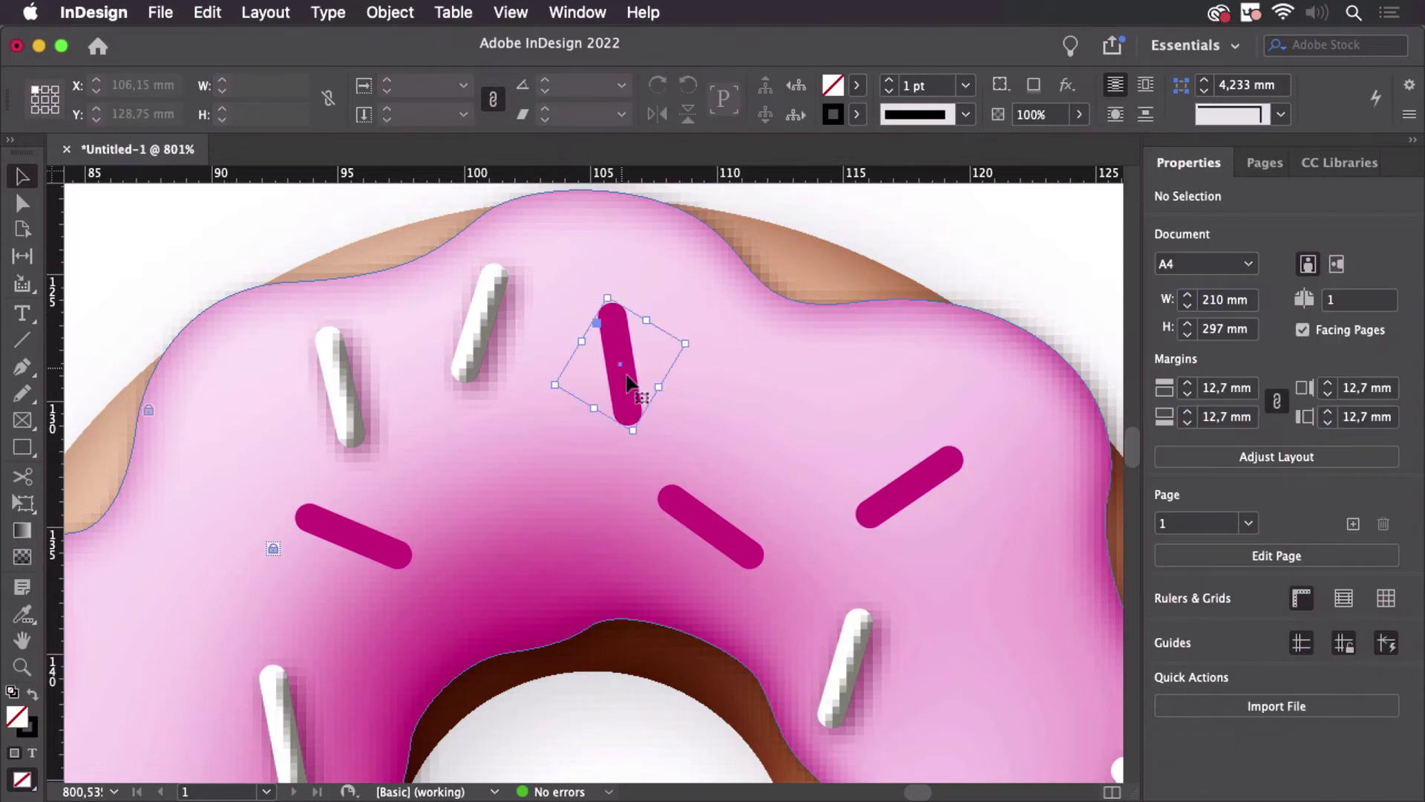
left_click(724, 545)
left_click(940, 491)
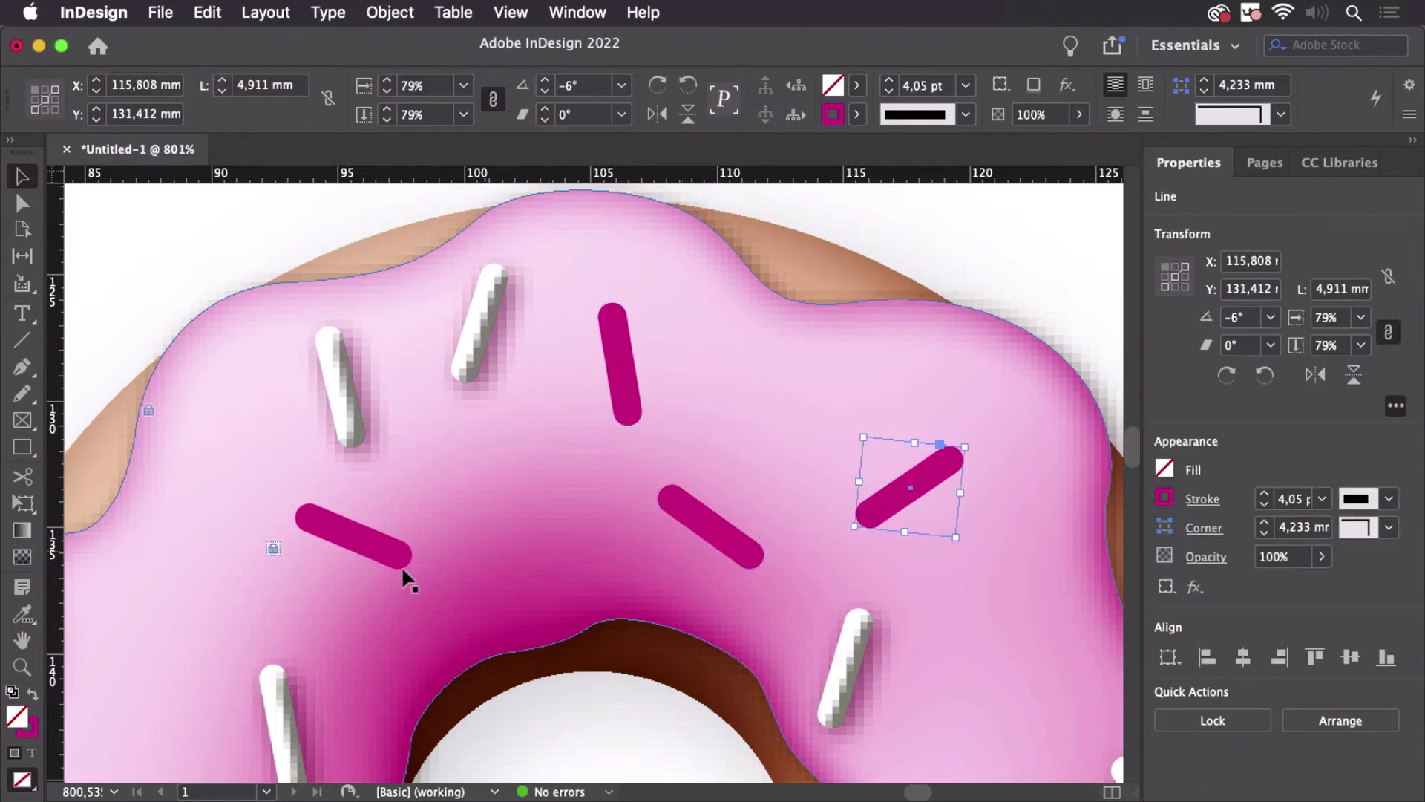
left_click(369, 547)
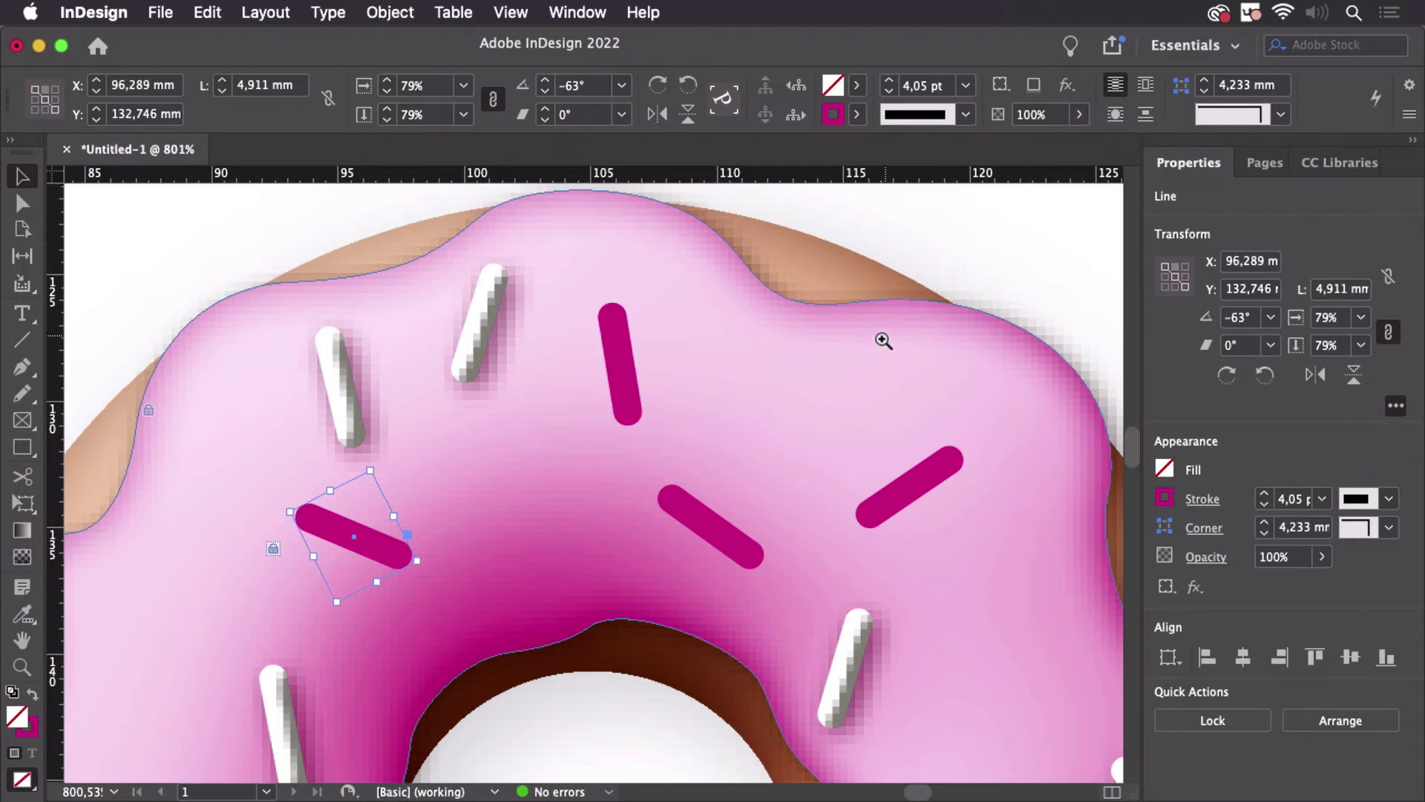
Zoom and pan so the whole donut is in view
left_click_drag(883, 336, 659, 477)
scroll(748, 448, "down", 8)
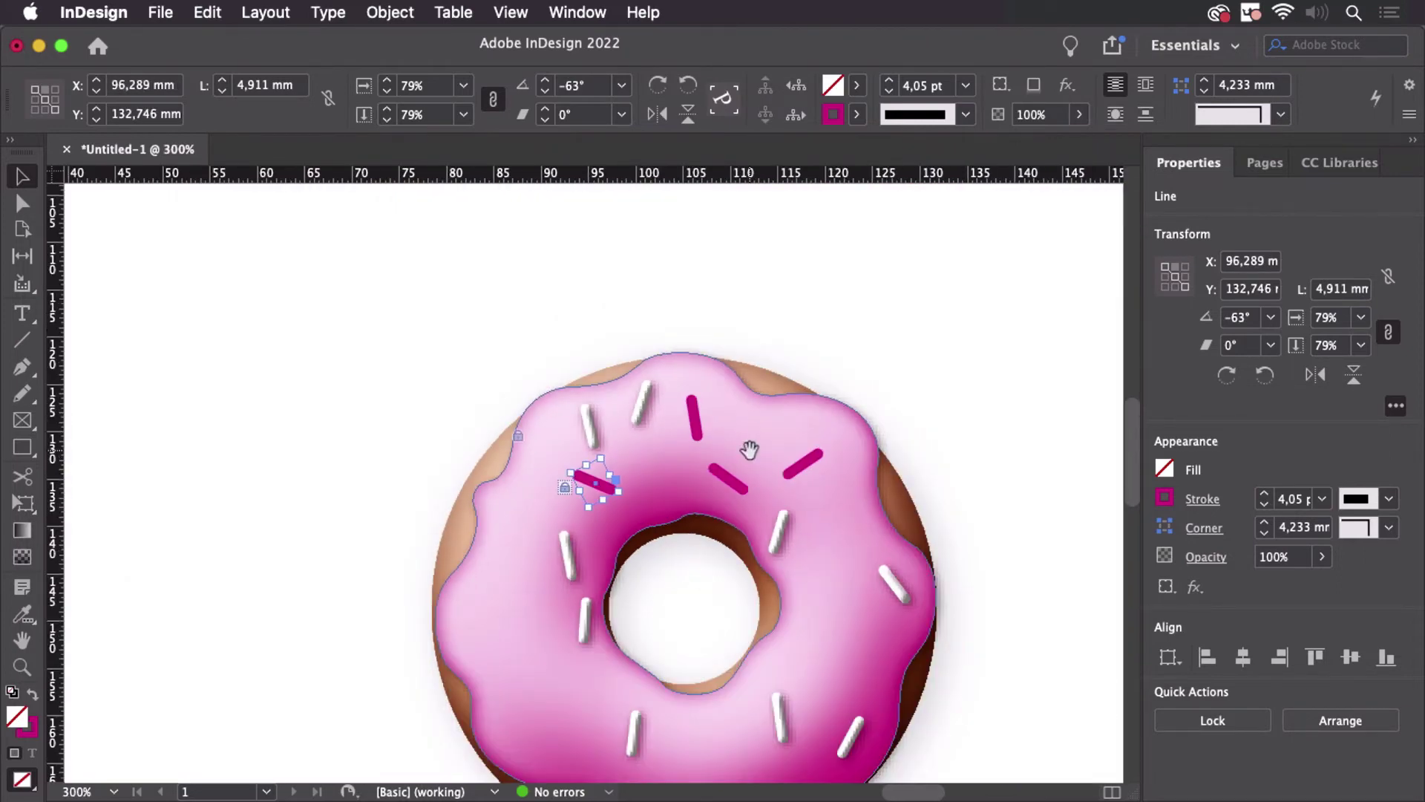
left_click_drag(748, 447, 524, 361)
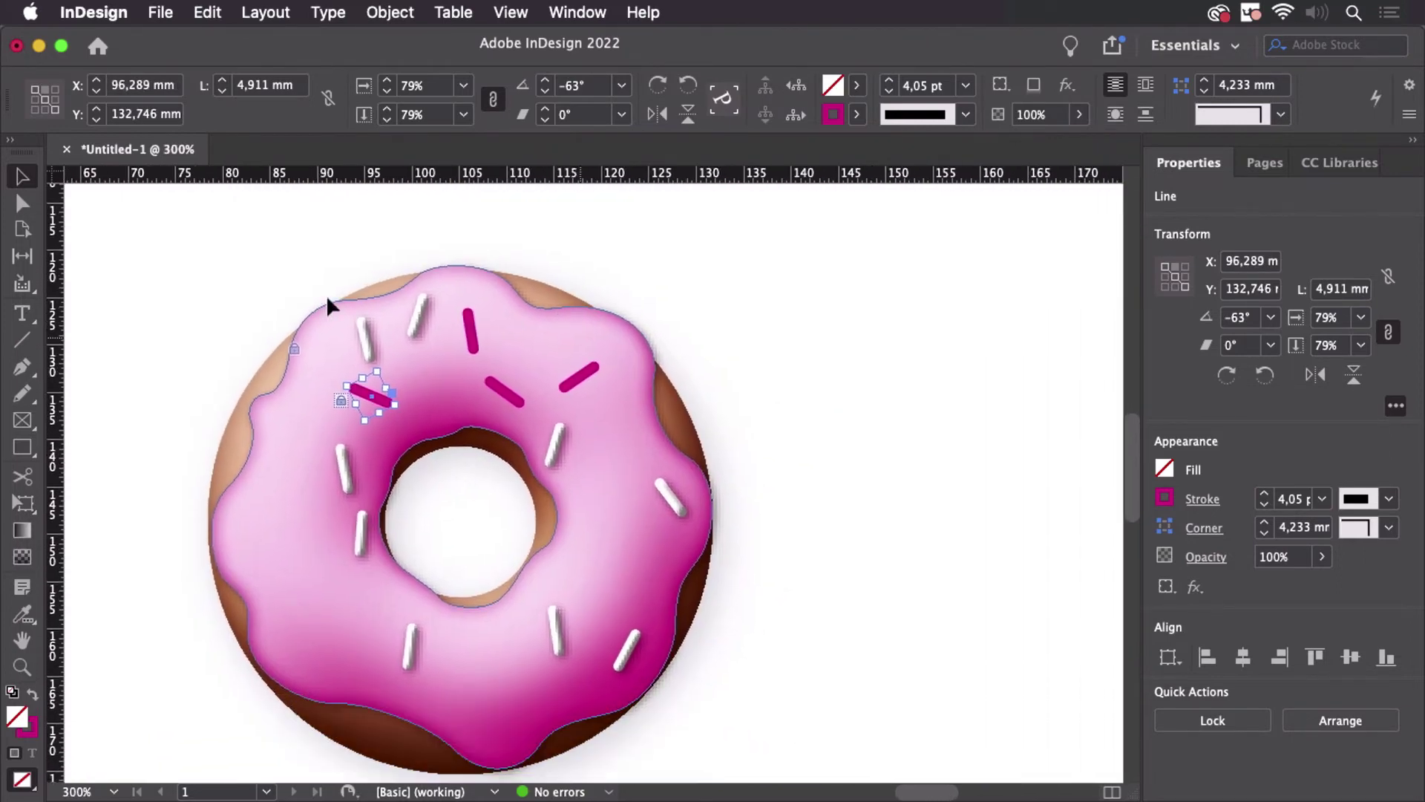
Draw a short horizontal line beside the donut and eyedrop a magenta sprinkle's 4.05 pt stroke onto it
left_click(22, 339)
left_click_drag(745, 384, 784, 384)
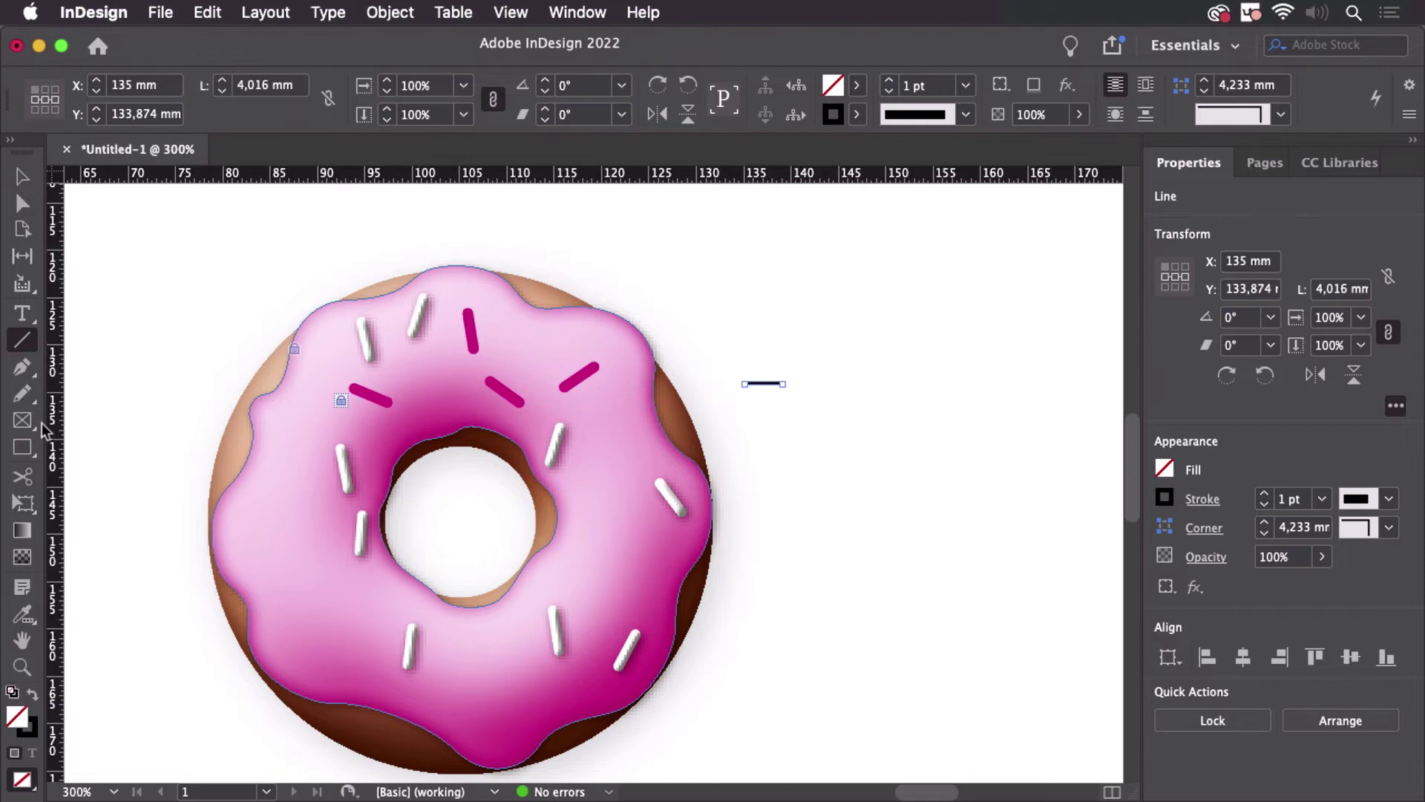
left_click(23, 616)
left_click_drag(23, 617, 93, 662)
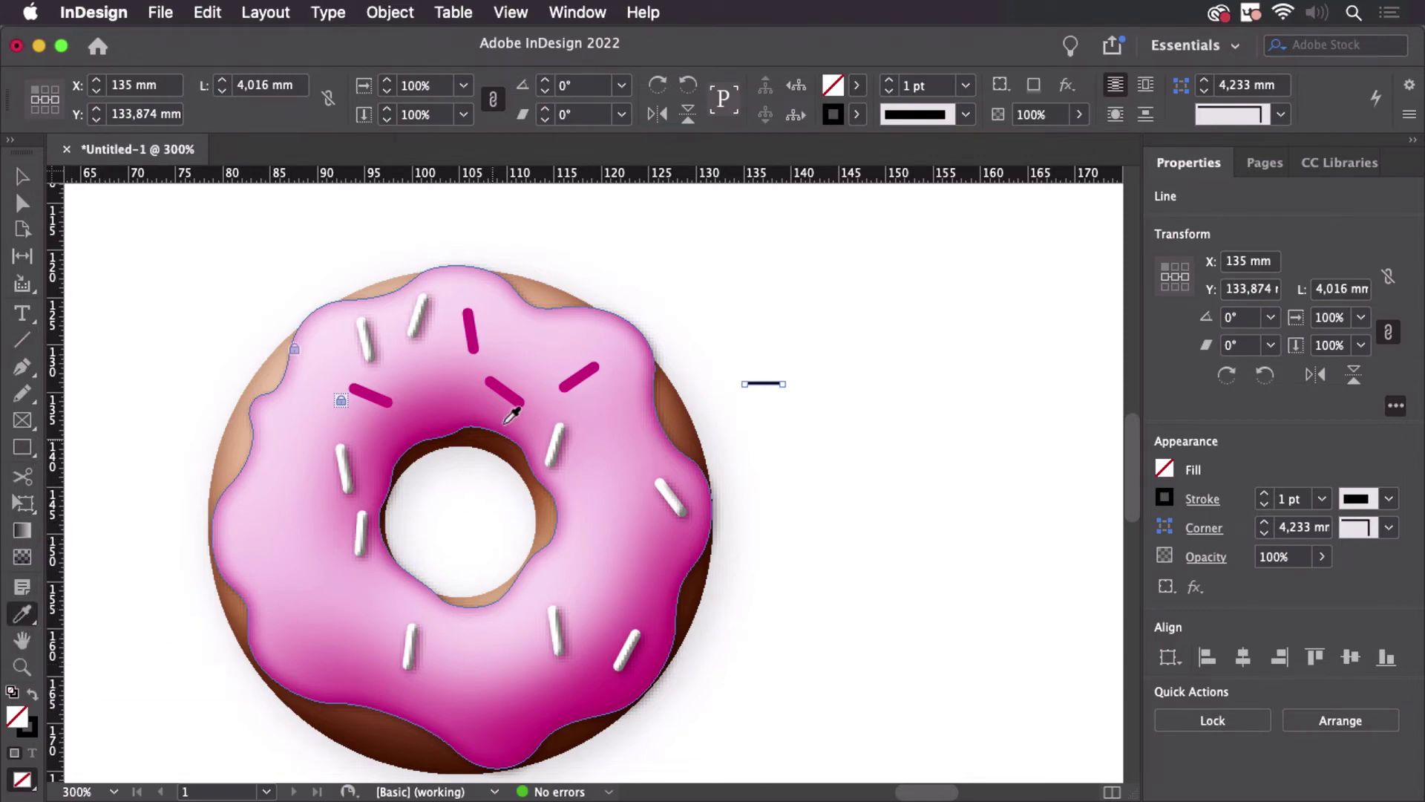
left_click(585, 370)
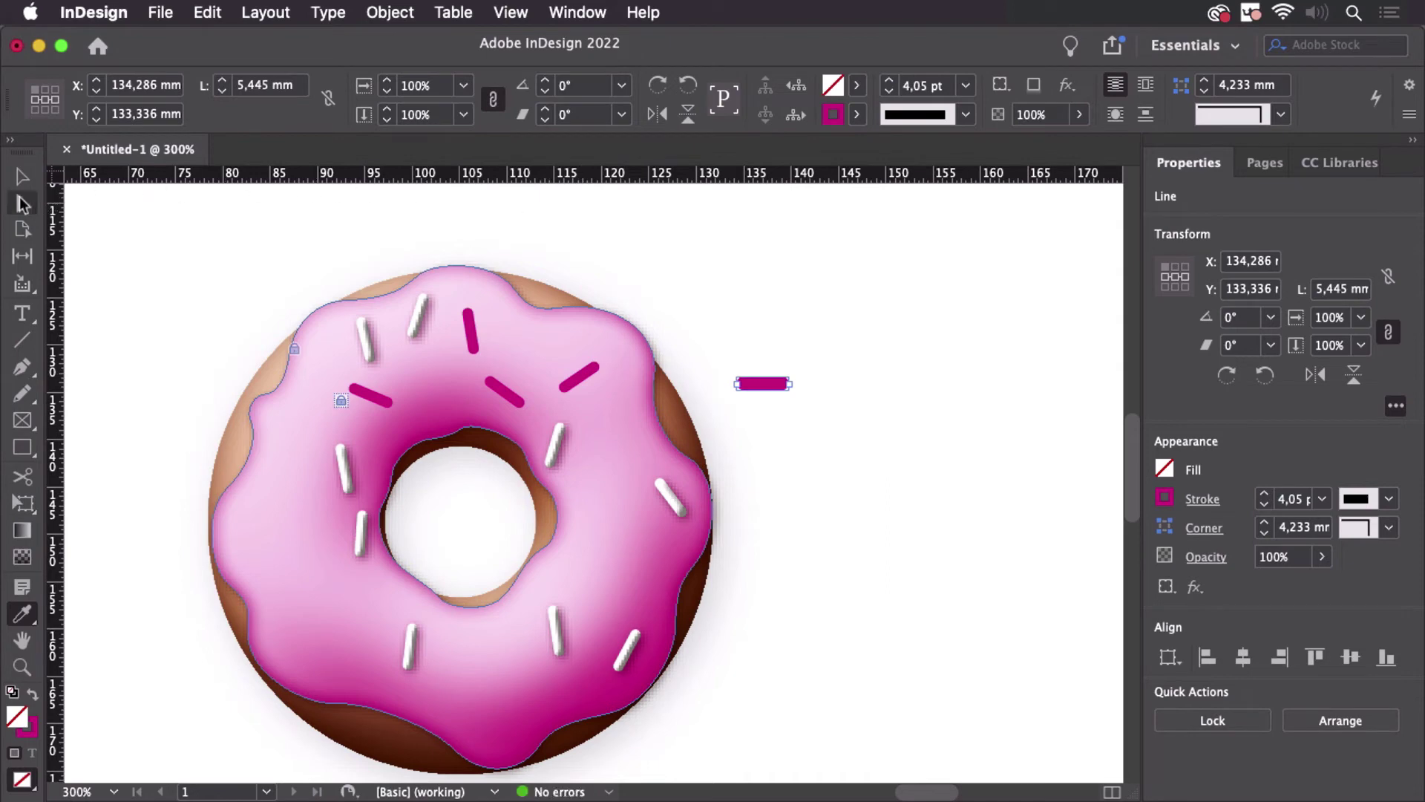
Select the new magenta line and check its rotation angle
left_click(22, 176)
left_click(885, 391)
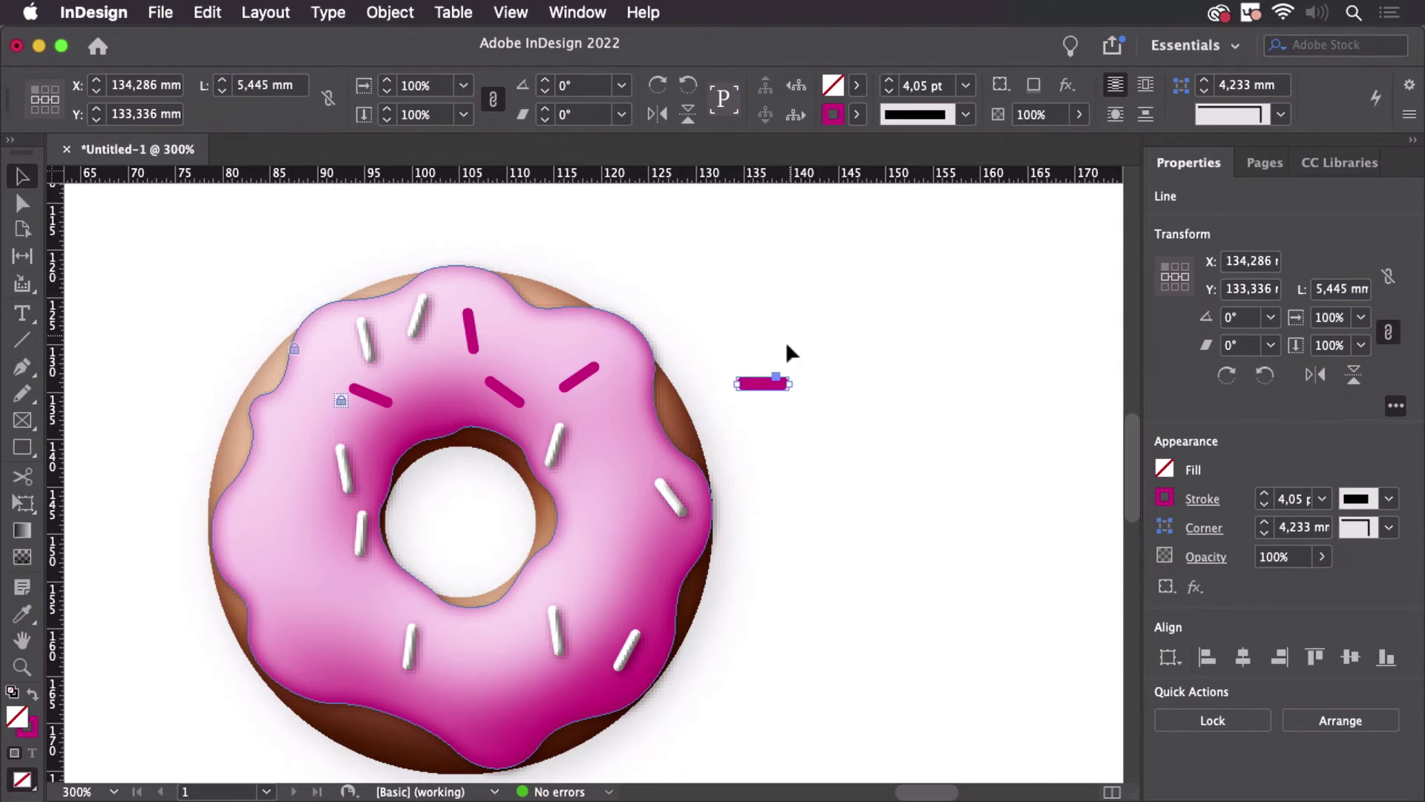
left_click(585, 90)
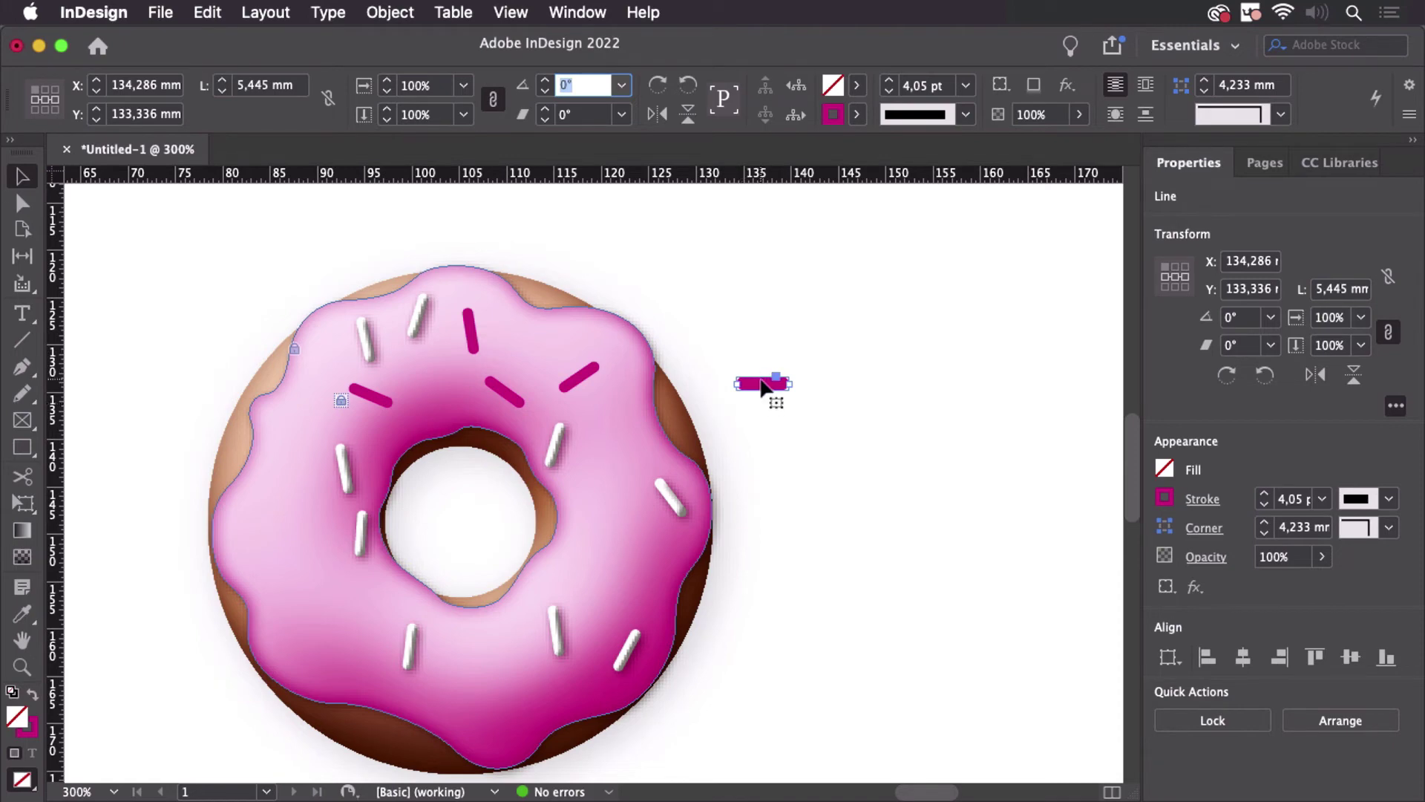
Send the spare line to the back with Object > Arrange > Send to Back
left_click(390, 15)
mouse_move(420, 85)
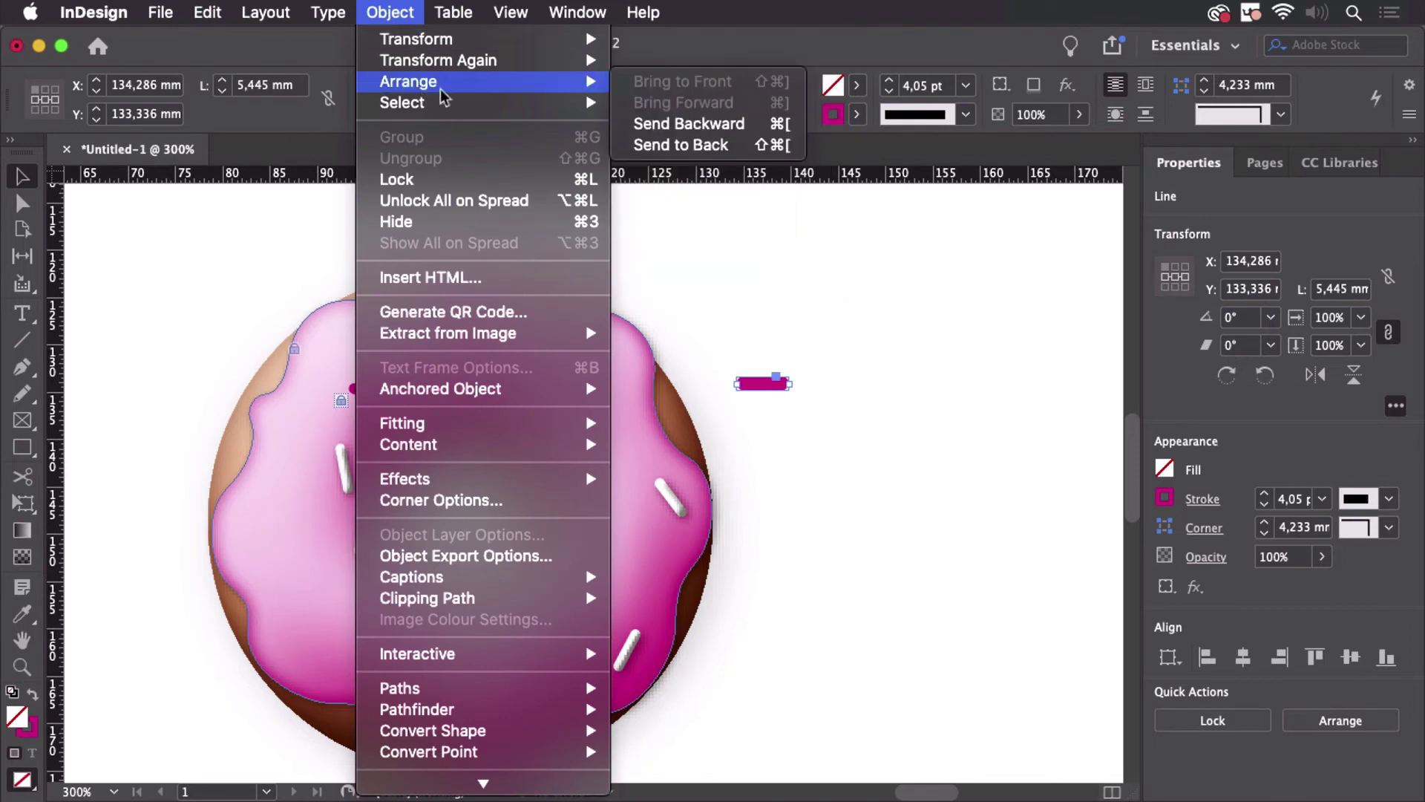
left_click(661, 151)
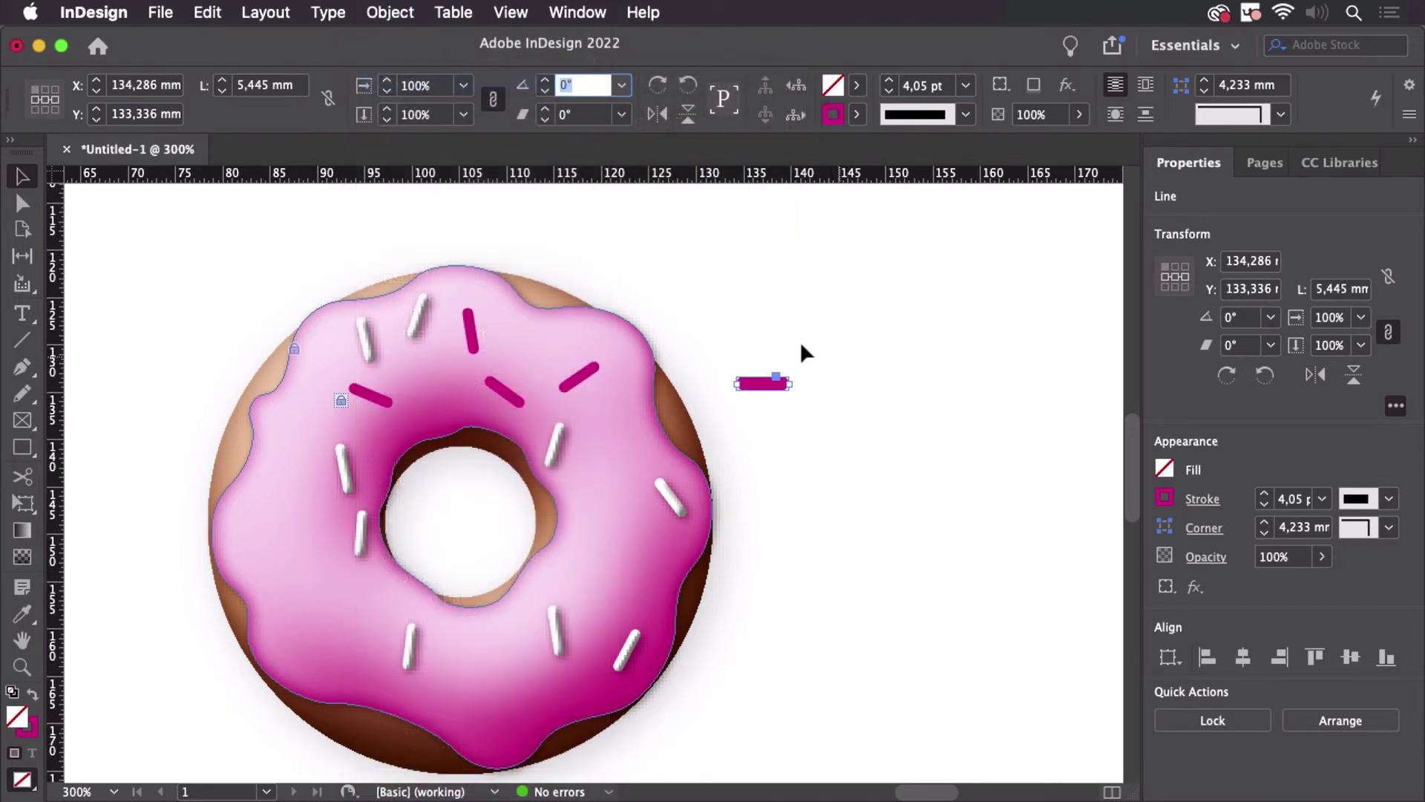
Add the four magenta sprinkles to the selection and make everything one compound path
left_click(580, 377, "shift")
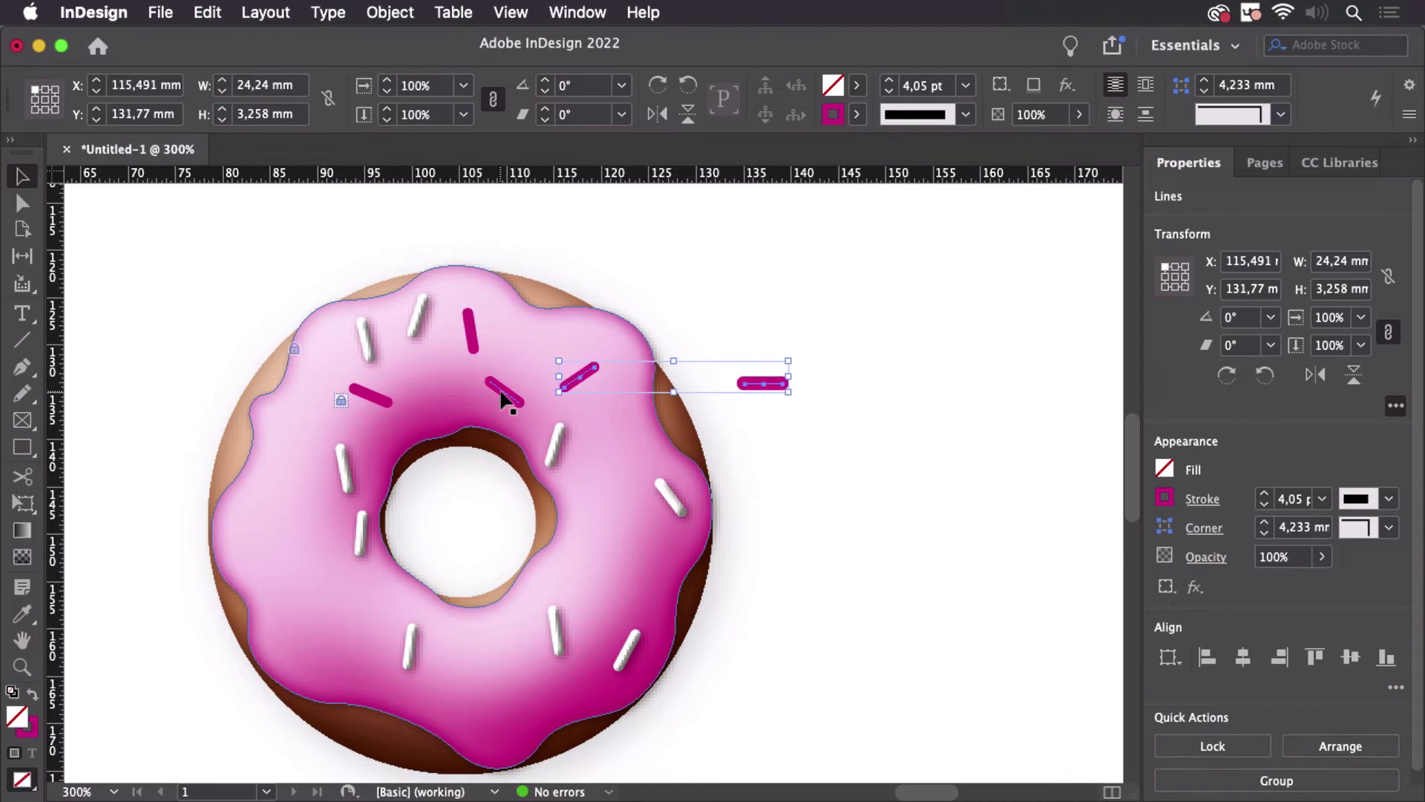
left_click(495, 391, "shift")
left_click(465, 339, "shift")
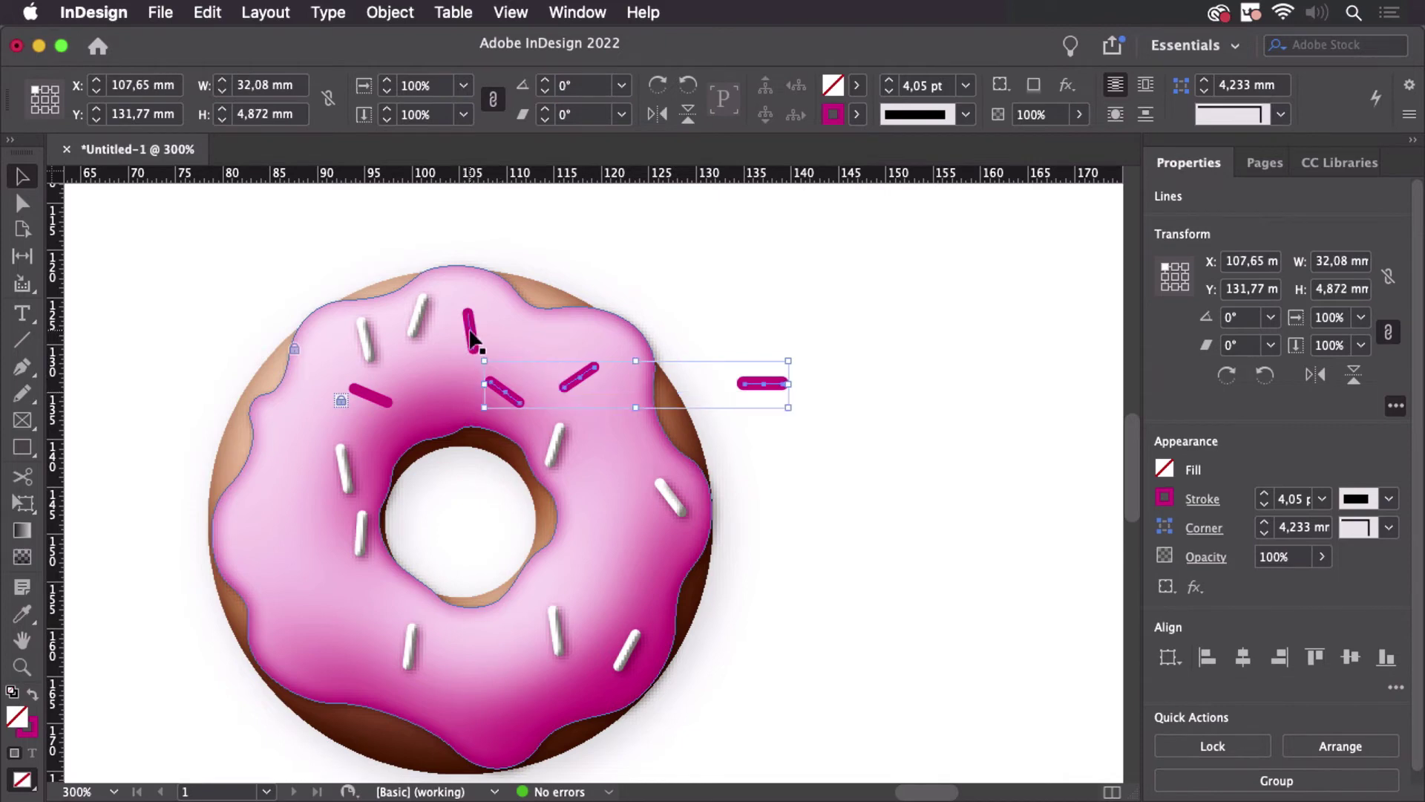
left_click(371, 396, "shift")
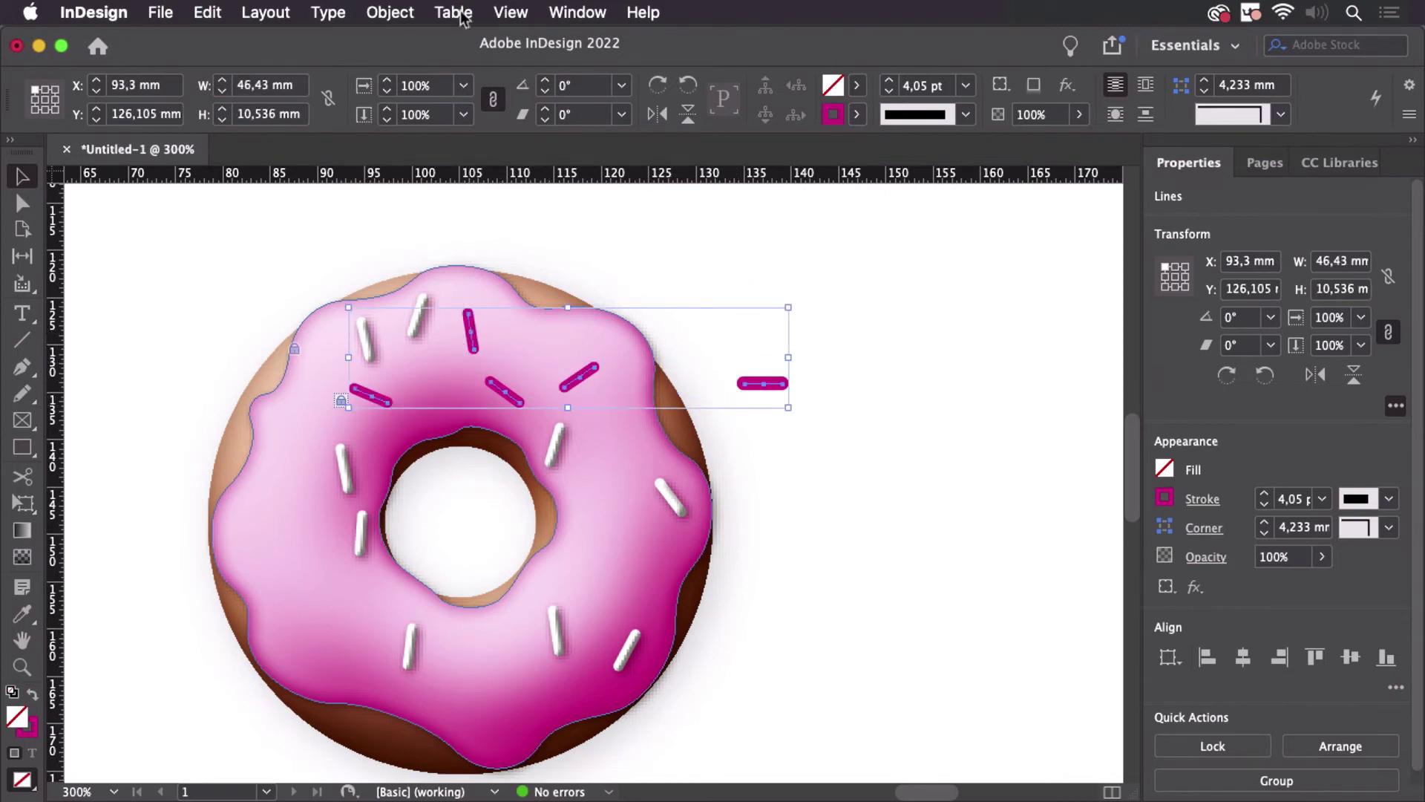
left_click(404, 15)
mouse_move(483, 694)
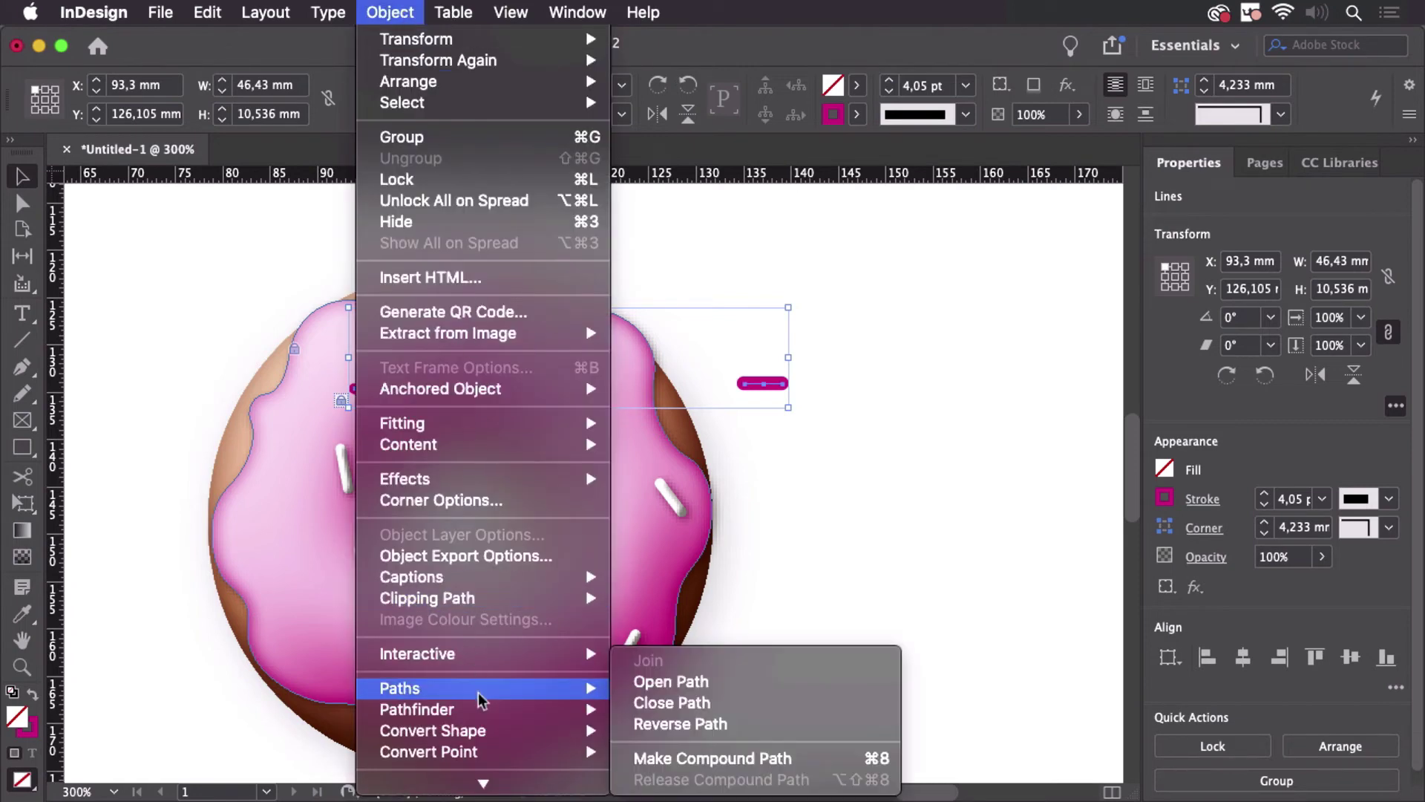
left_click(734, 758)
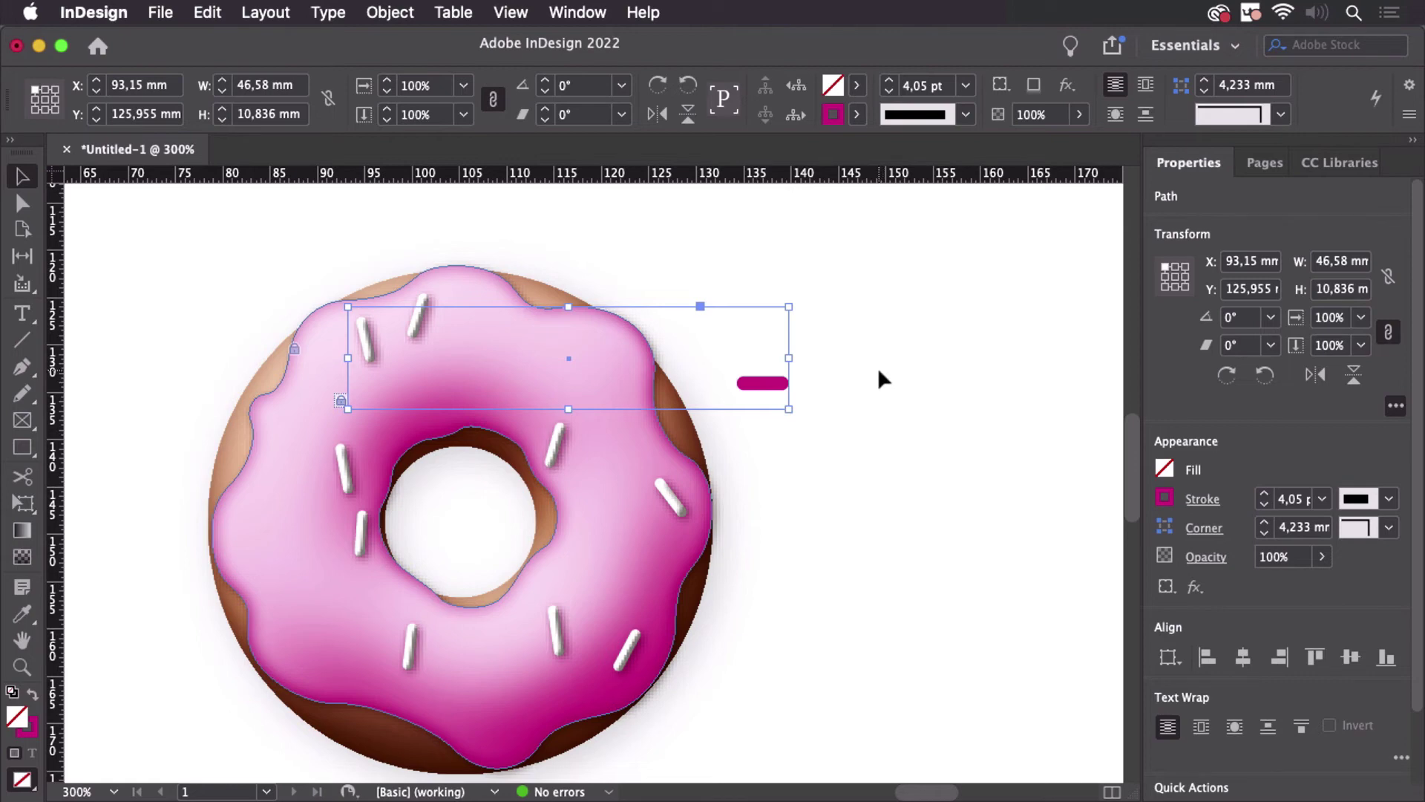
Bring the combined sprinkle path in front of the donut, then reselect it
left_click(390, 11)
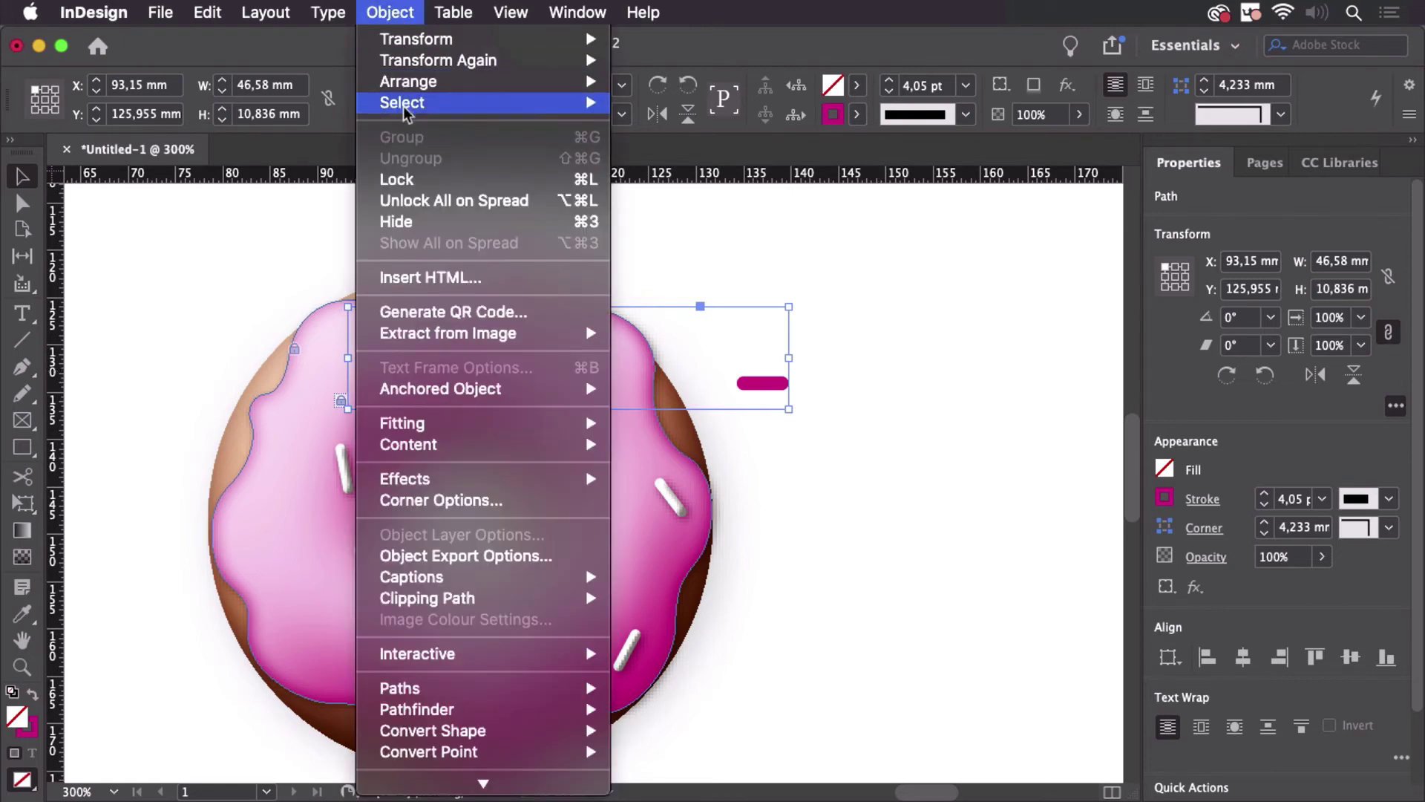
mouse_move(445, 81)
left_click(656, 82)
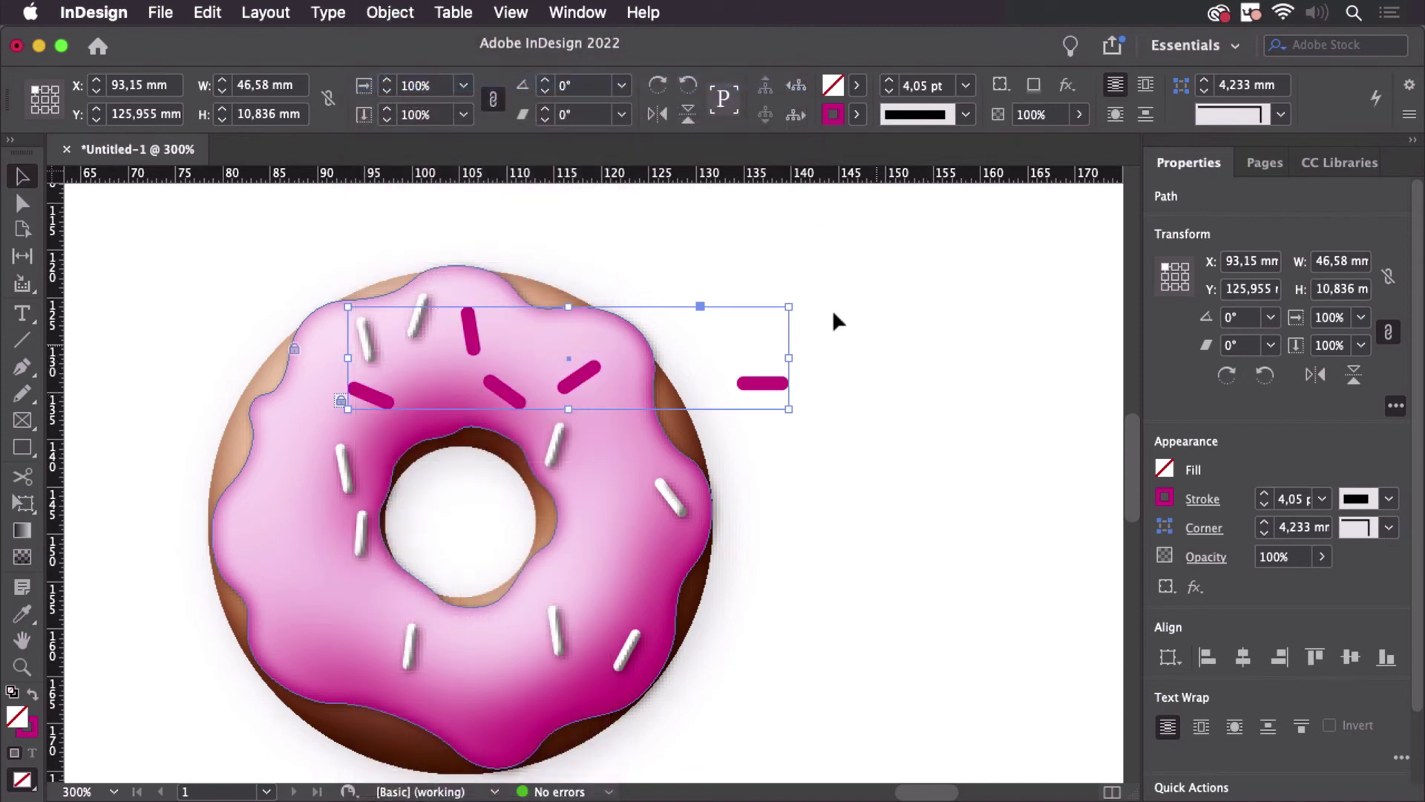
left_click(897, 301)
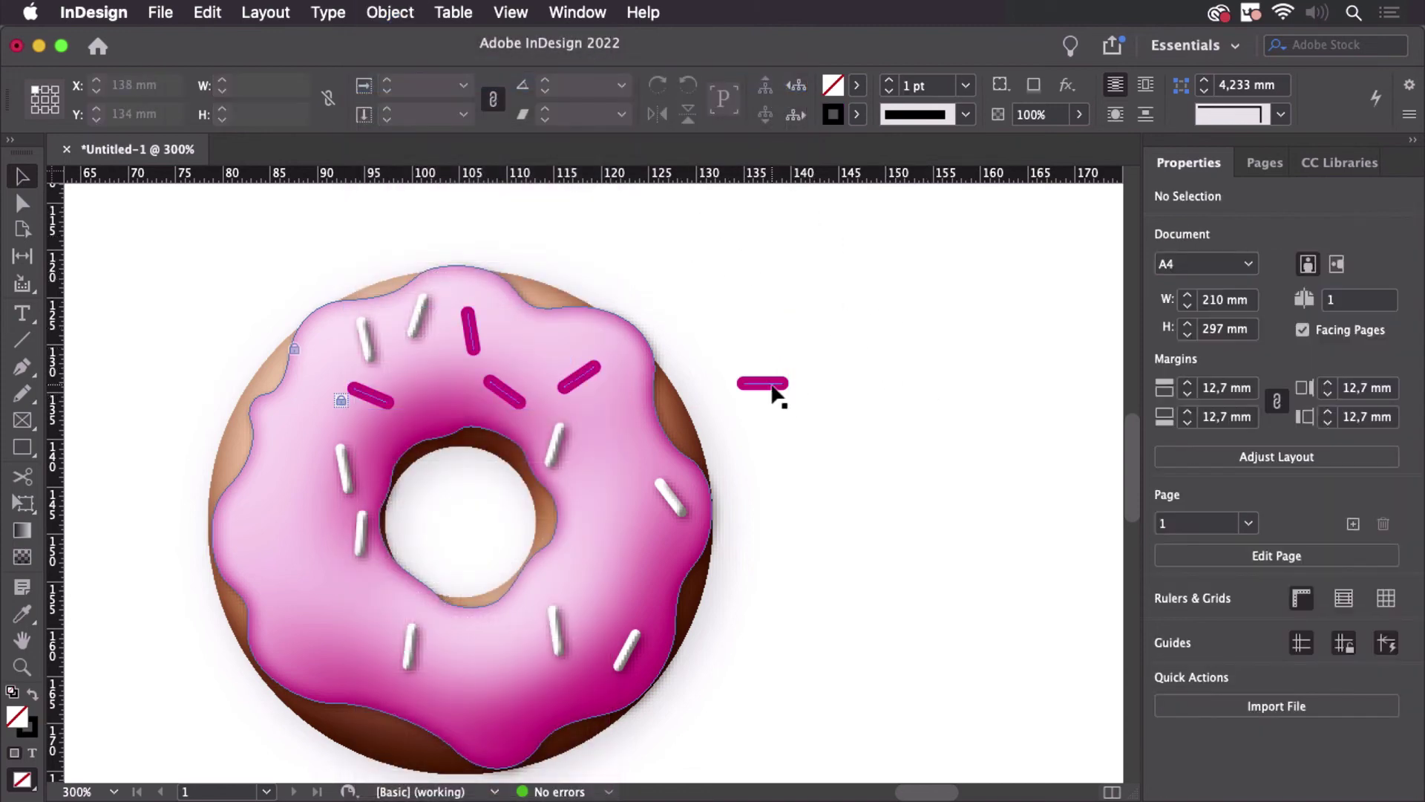
left_click(773, 391)
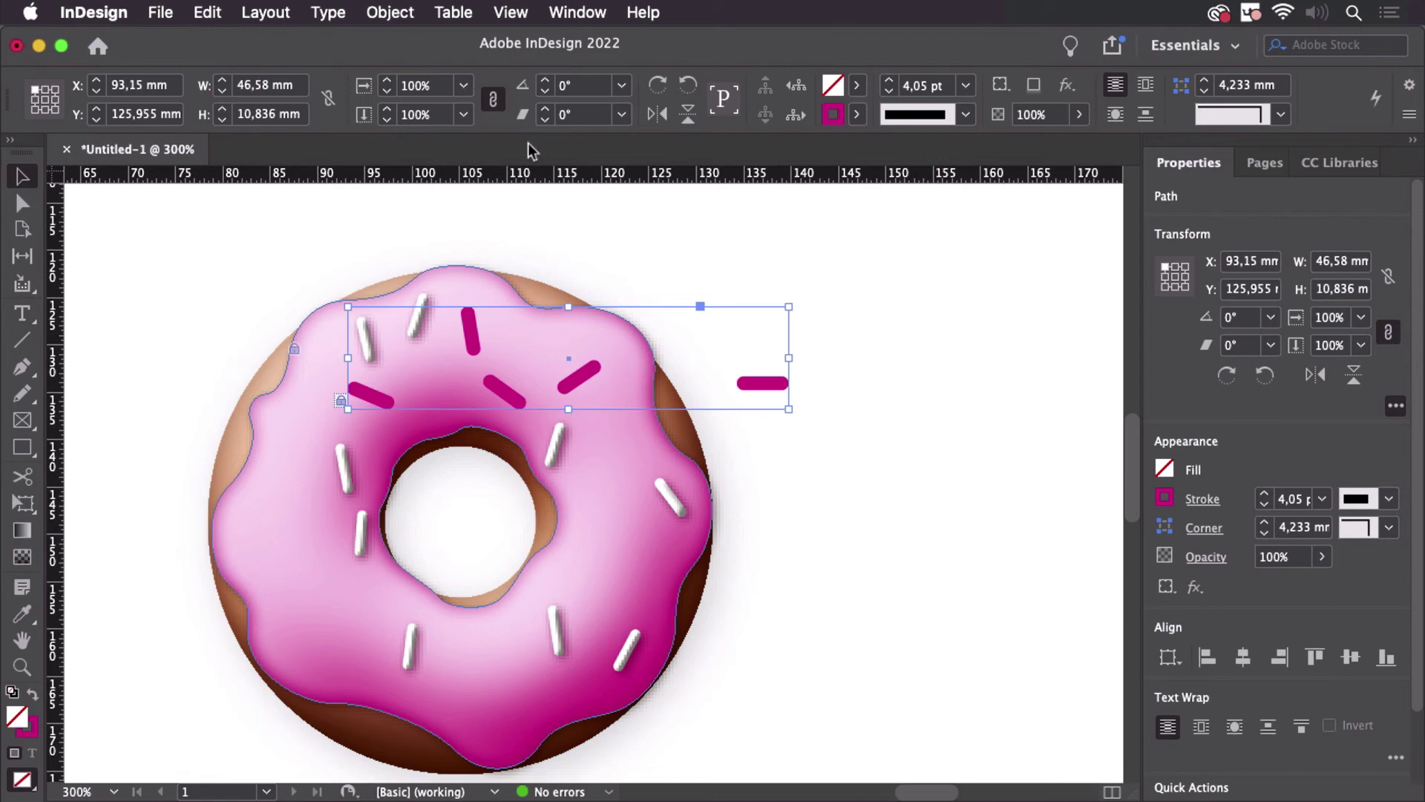
Release the compound path into separate lines and delete the spare line beside the donut
left_click(390, 13)
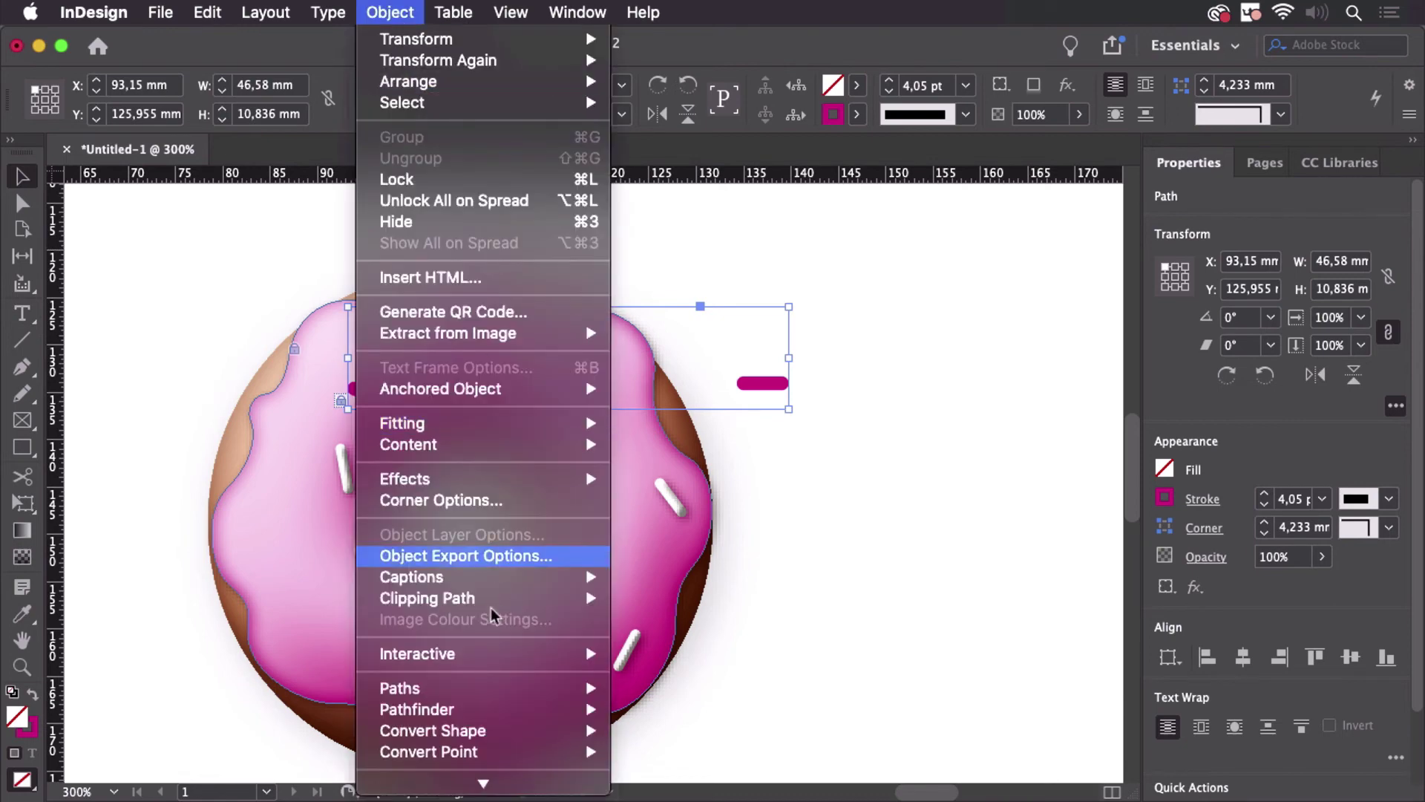
mouse_move(478, 691)
left_click(735, 779)
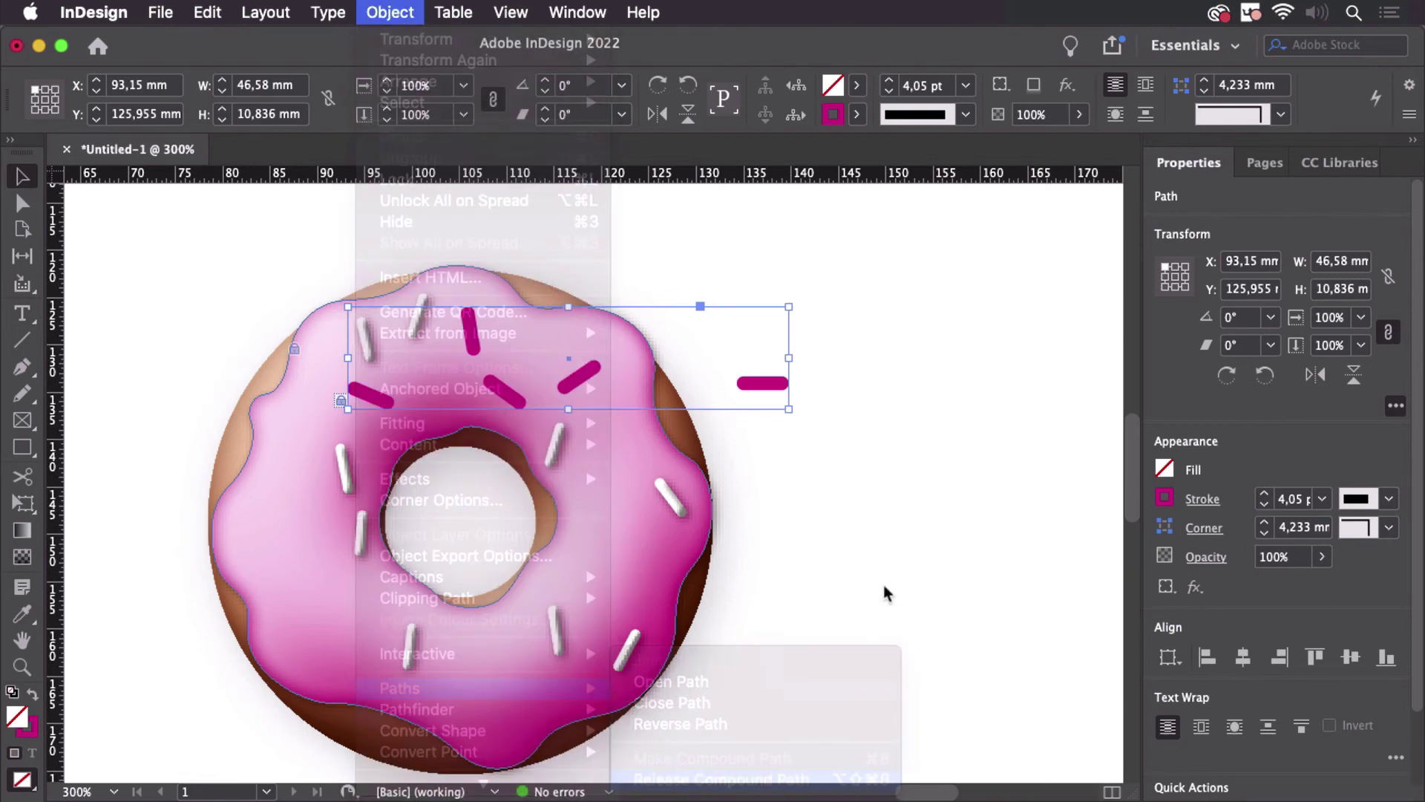
left_click(860, 454)
left_click(768, 388)
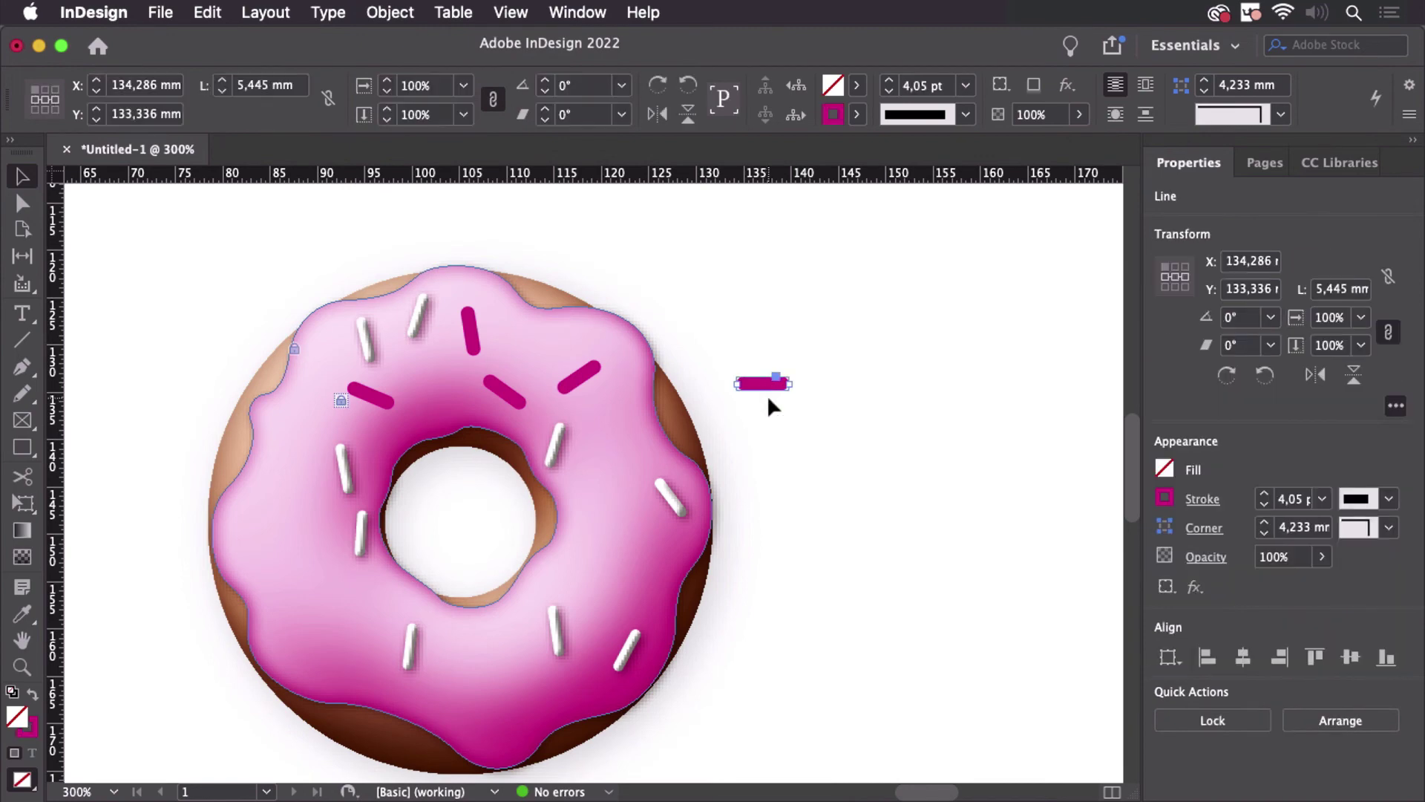
key("Delete")
Check the right sprinkle's rotation angle, then select all four magenta sprinkles together
left_click(594, 375)
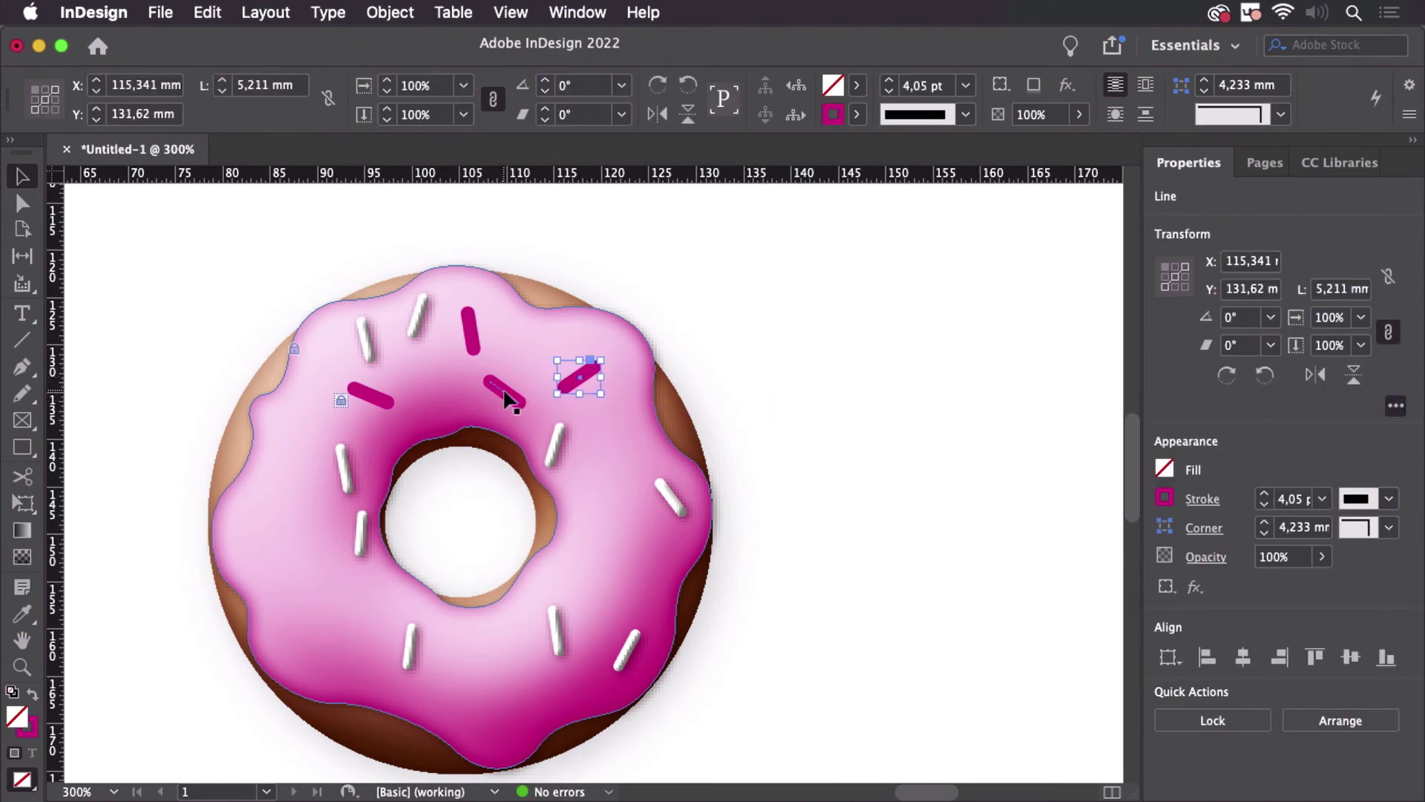
double_click(590, 85)
left_click(514, 399)
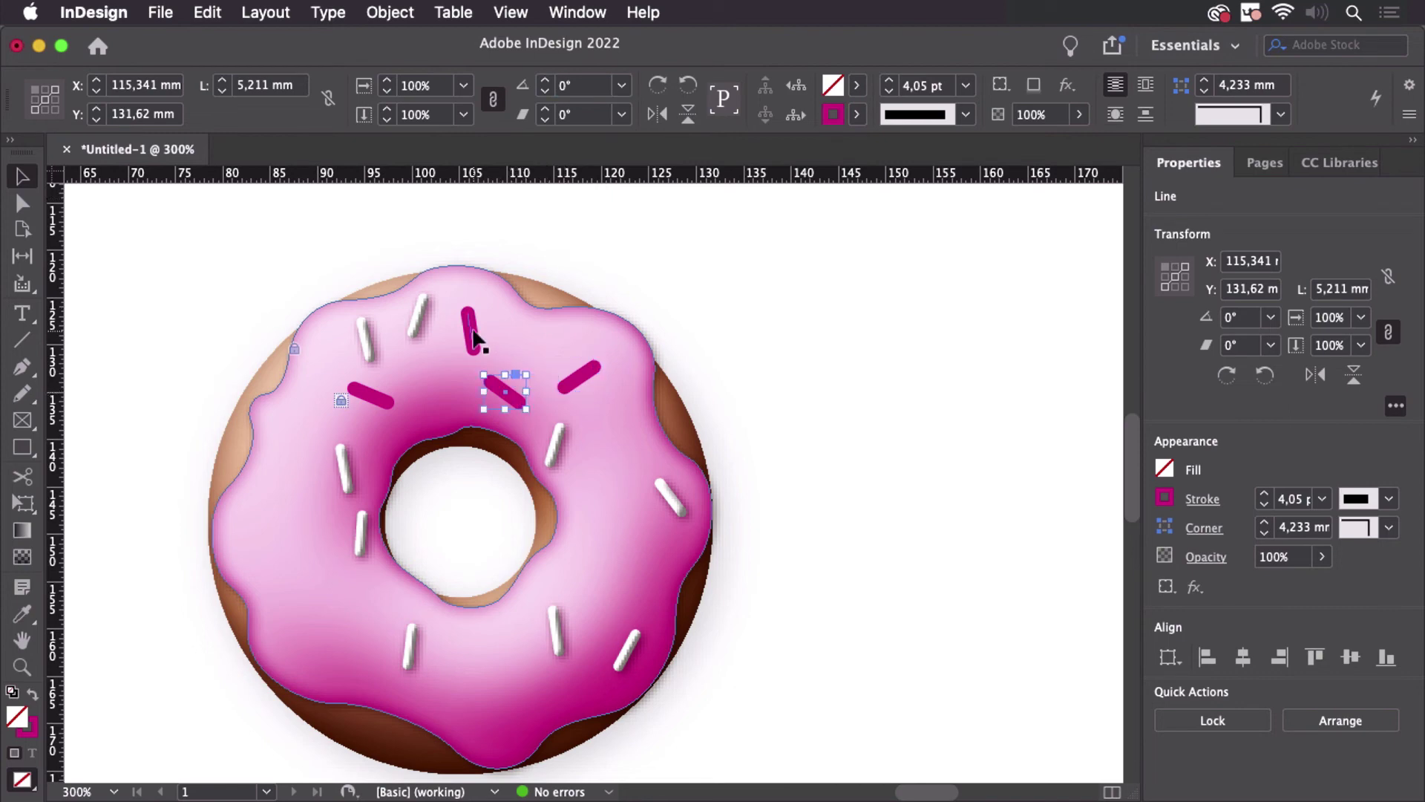
left_click(470, 330)
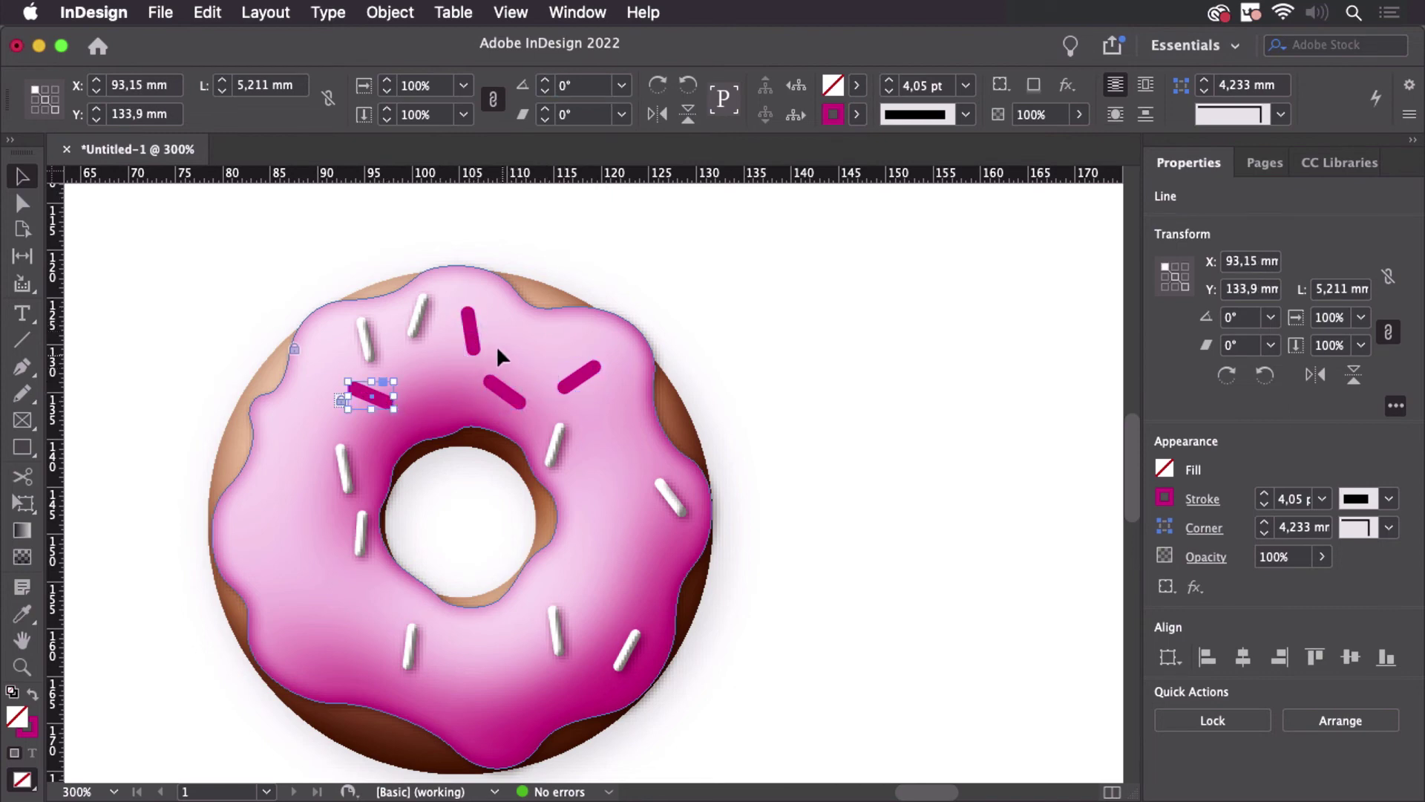
left_click(371, 395, "shift")
left_click(507, 395, "shift")
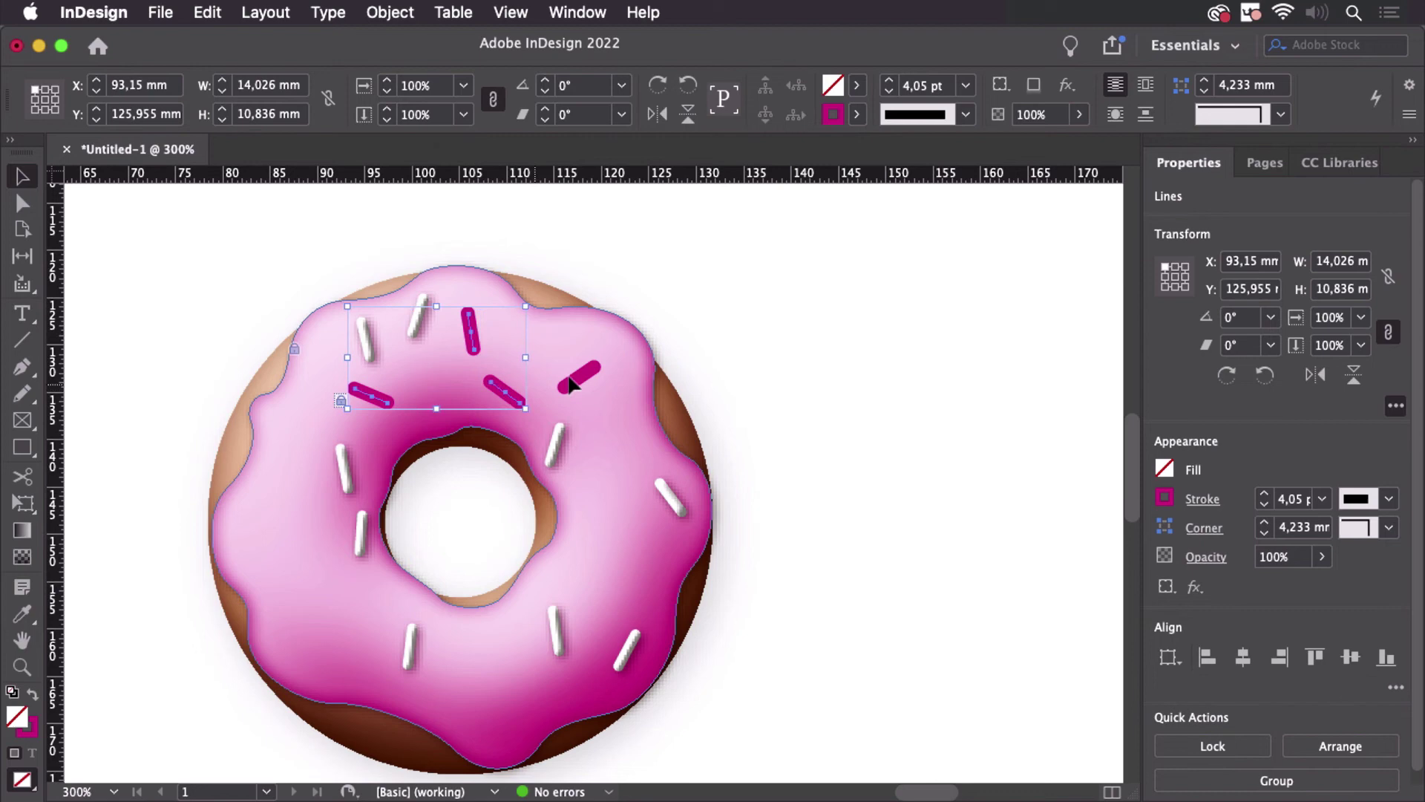
left_click(585, 377, "shift")
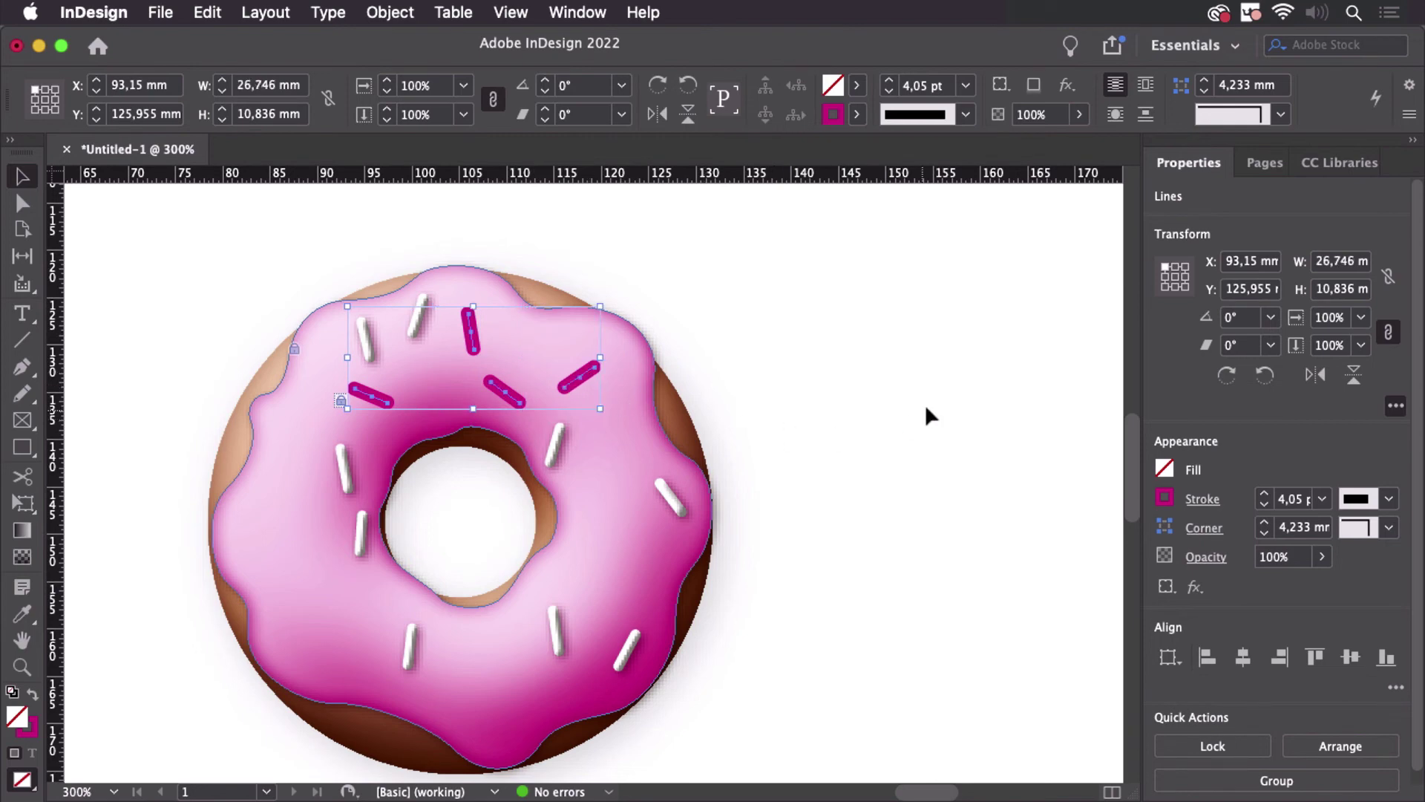
Apply Bevel and Emboss plus a Drop Shadow to the four selected sprinkles, then deselect to view them
left_click(1194, 587)
key("Return")
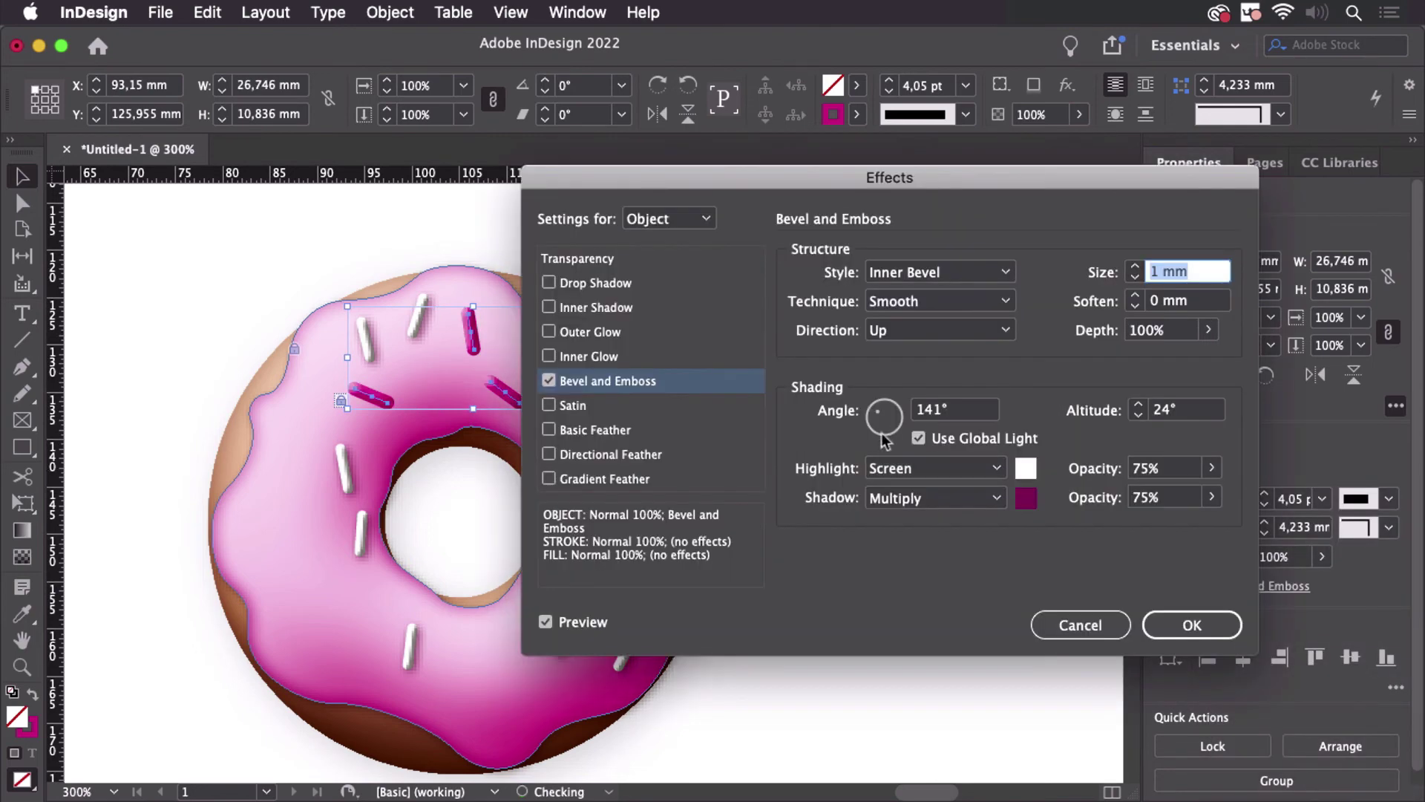
left_click_drag(751, 186, 894, 190)
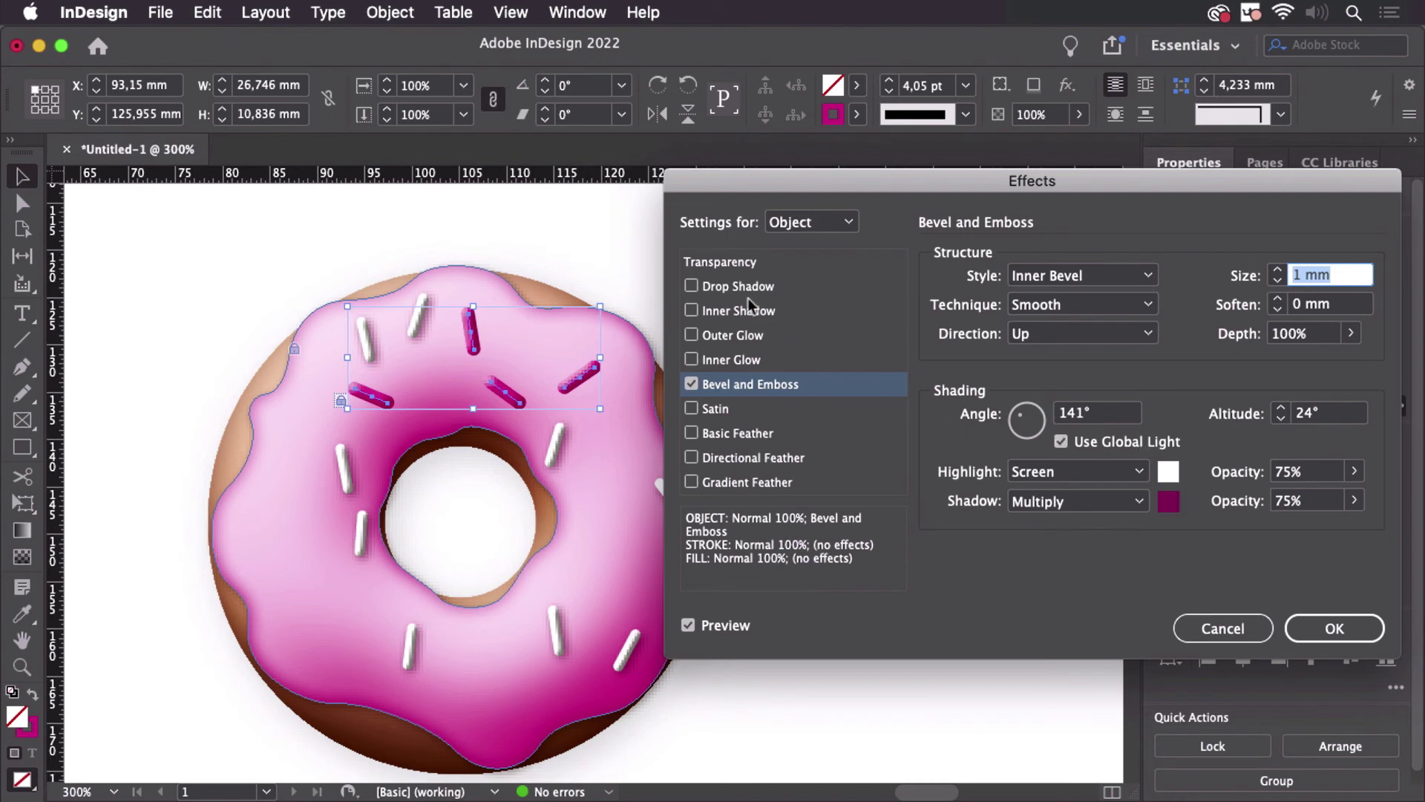
left_click(692, 285)
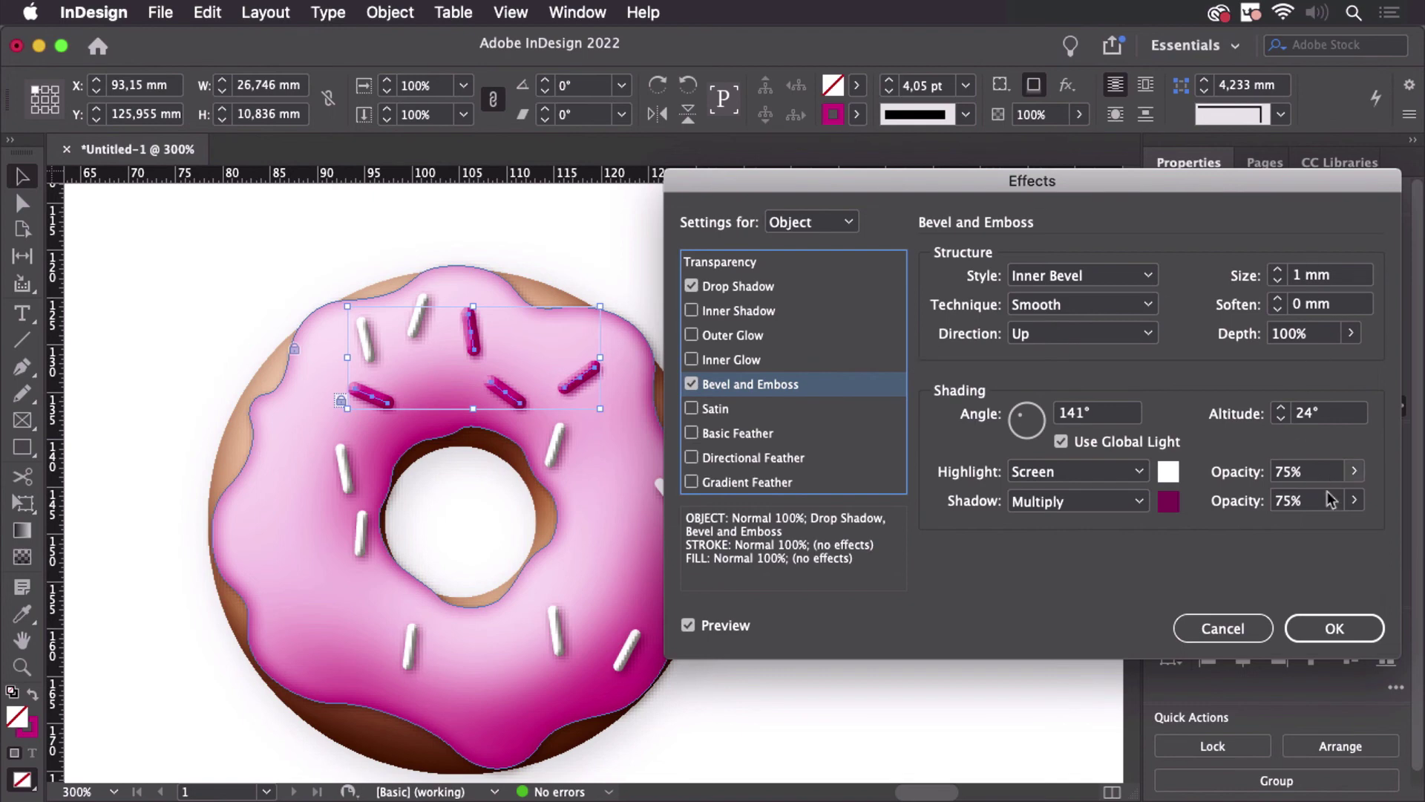
left_click(1334, 628)
left_click(929, 475)
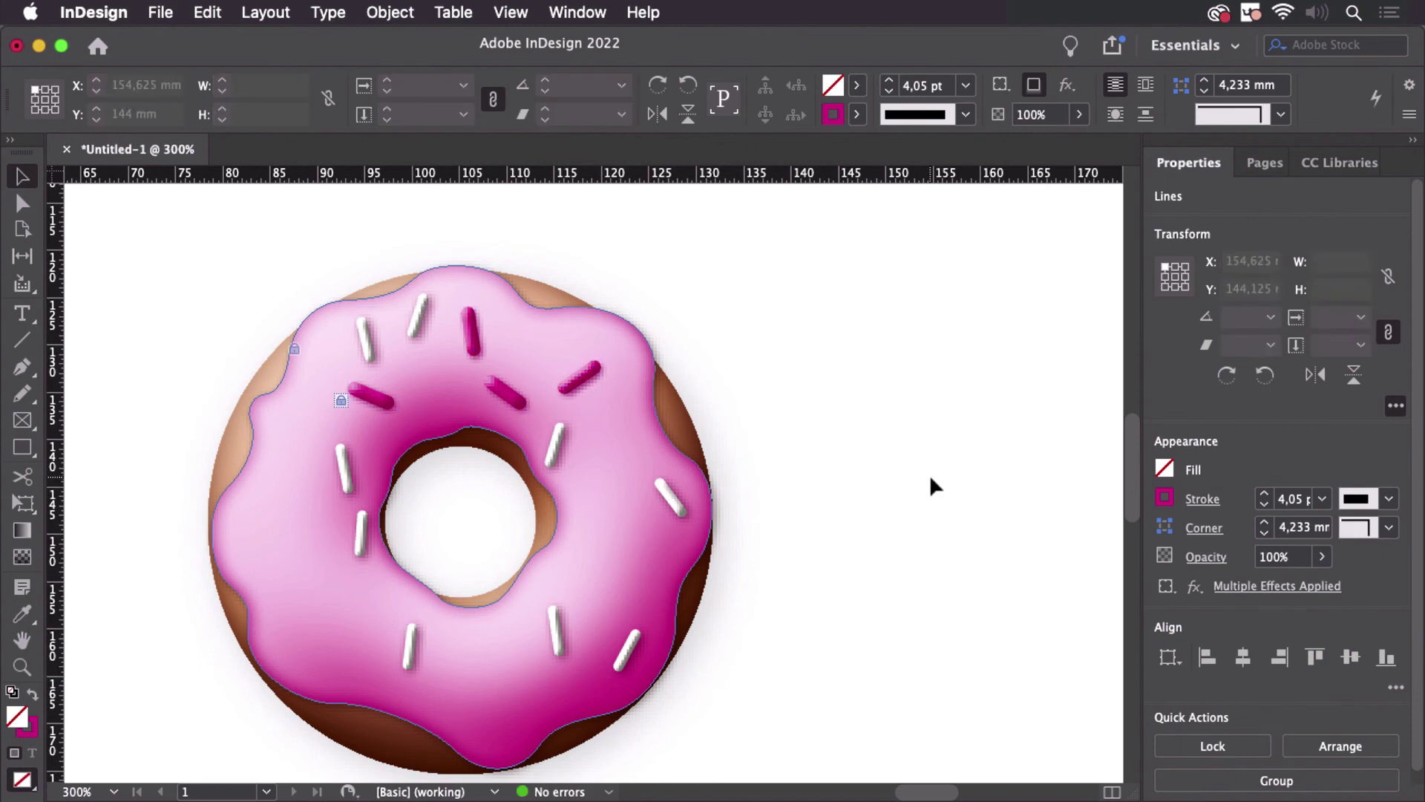